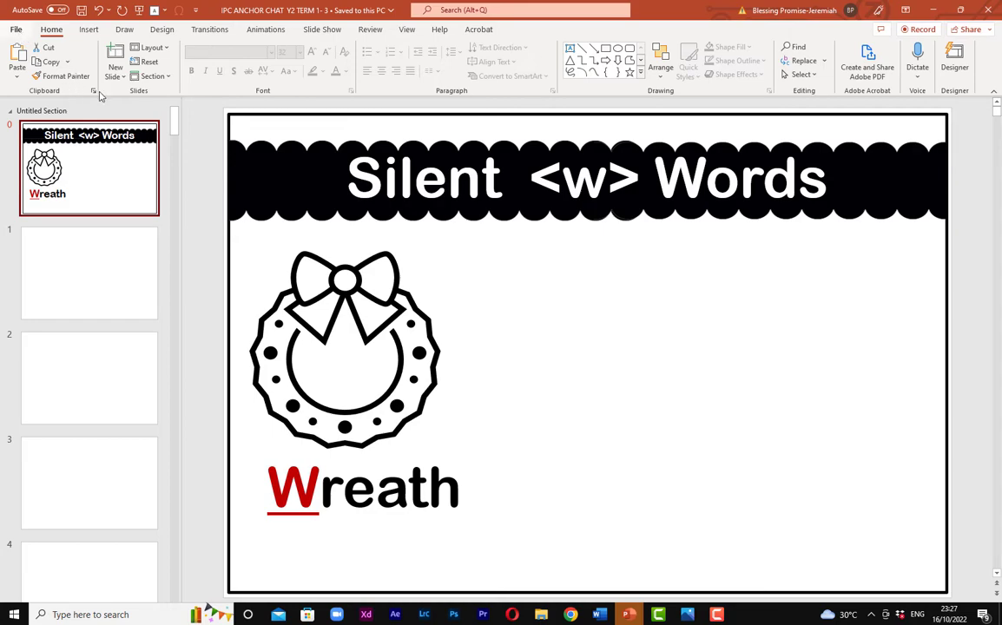
- Create a blank presentation and delete the subtitle and title placeholders from its first slide
left_click(18, 31)
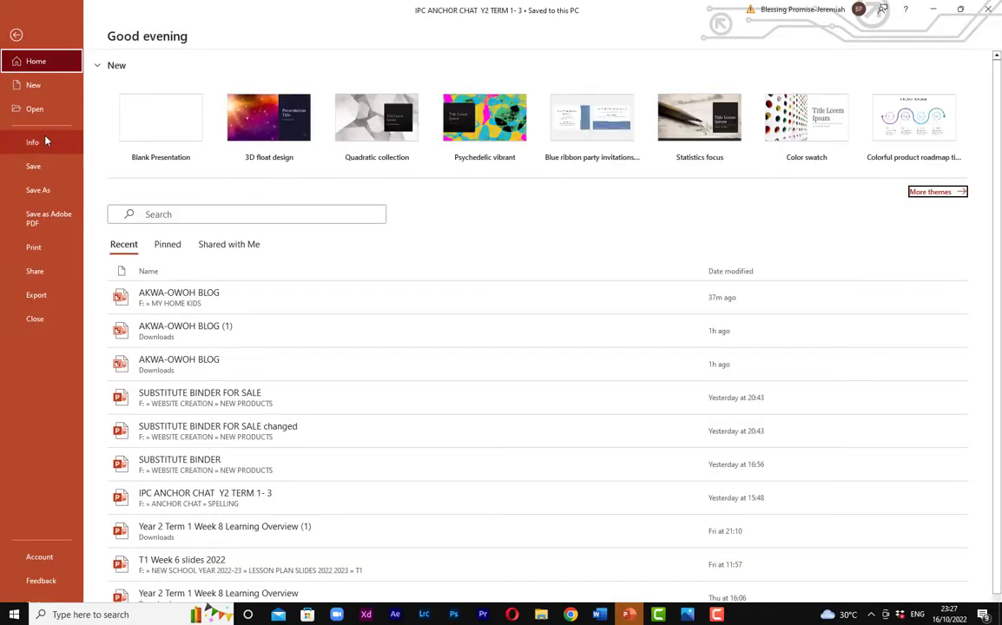
left_click(148, 135)
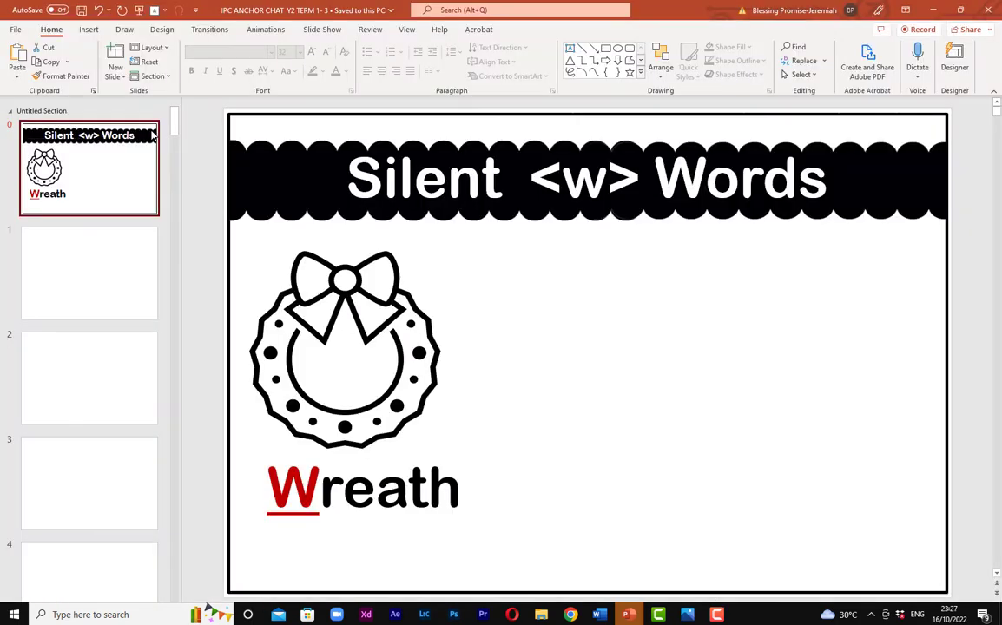
left_click(392, 364)
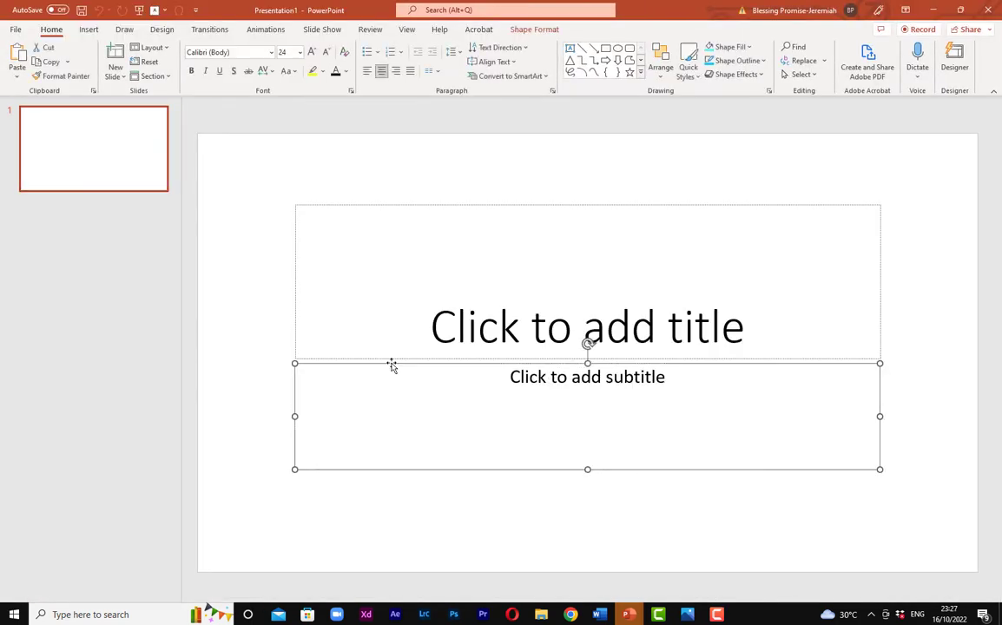
key("Delete")
left_click(485, 205)
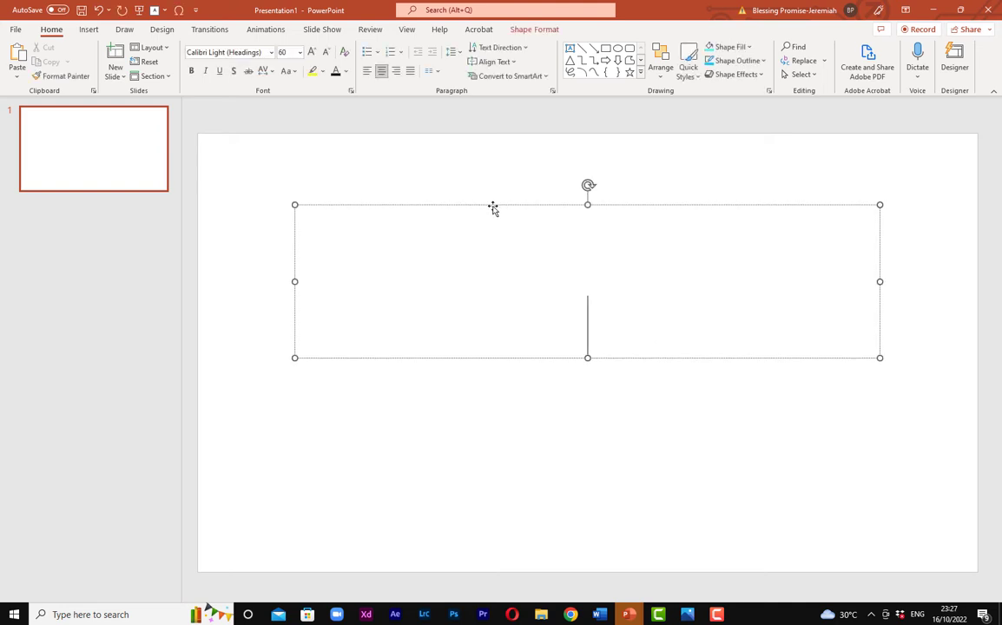
left_click(494, 207)
key("Delete")
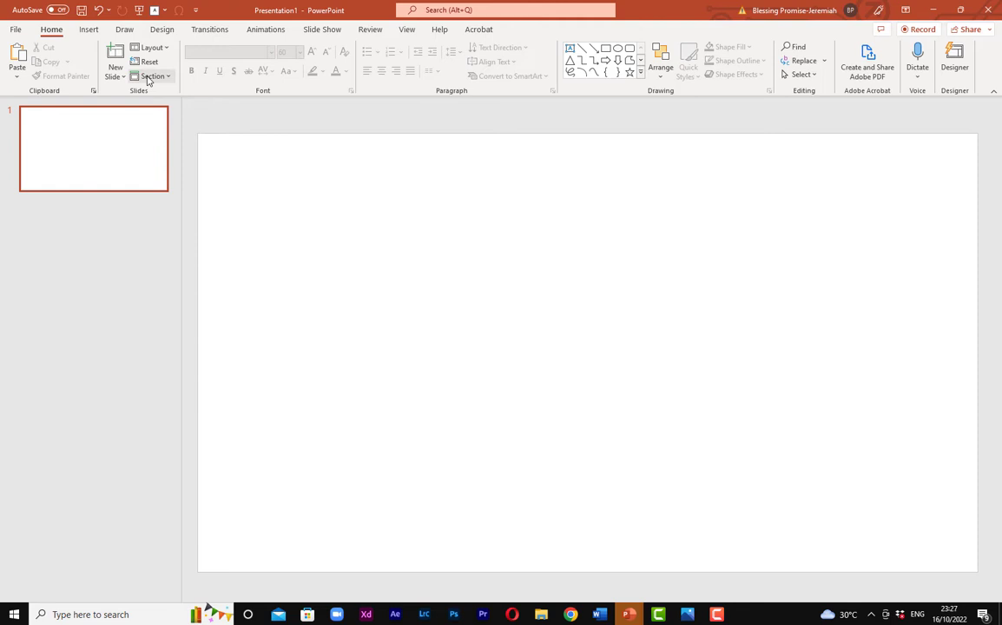
- Set a custom 24.5 cm by 17.1 cm slide size, choosing Maximize for the content
left_click(161, 28)
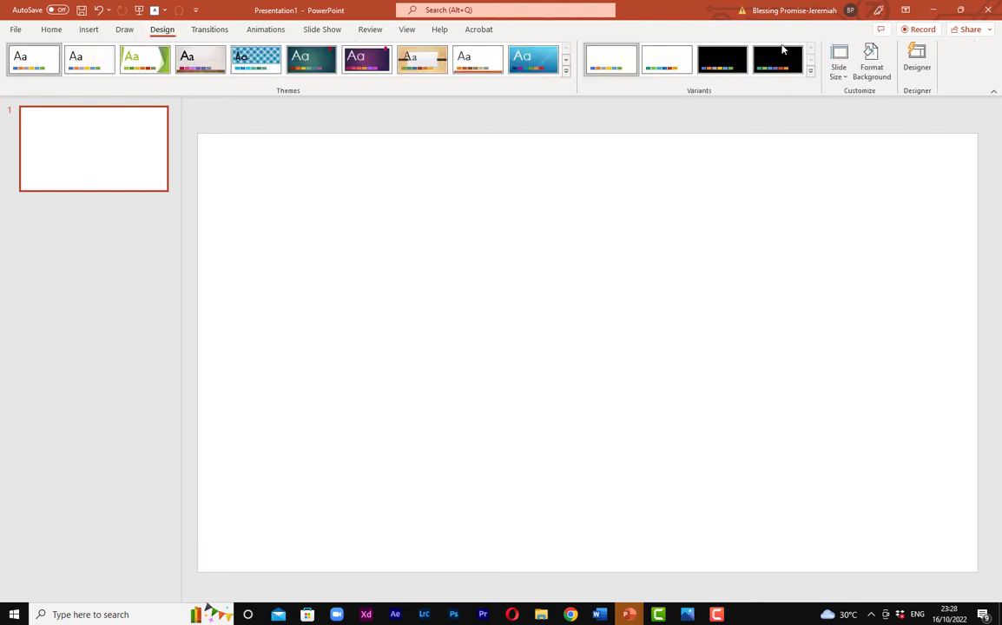
left_click(838, 78)
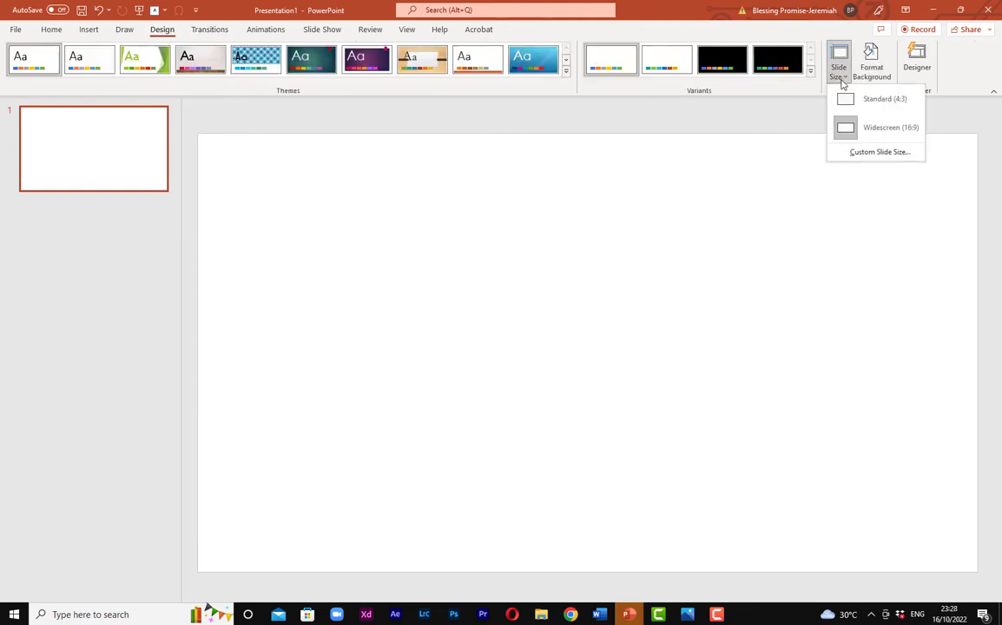
left_click(873, 153)
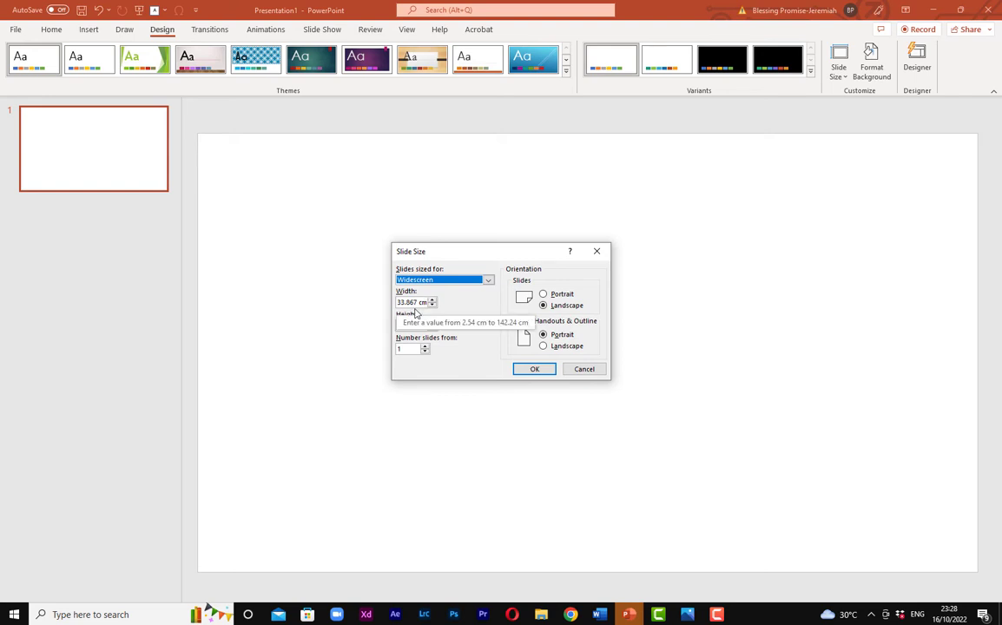
left_click_drag(428, 302, 394, 304)
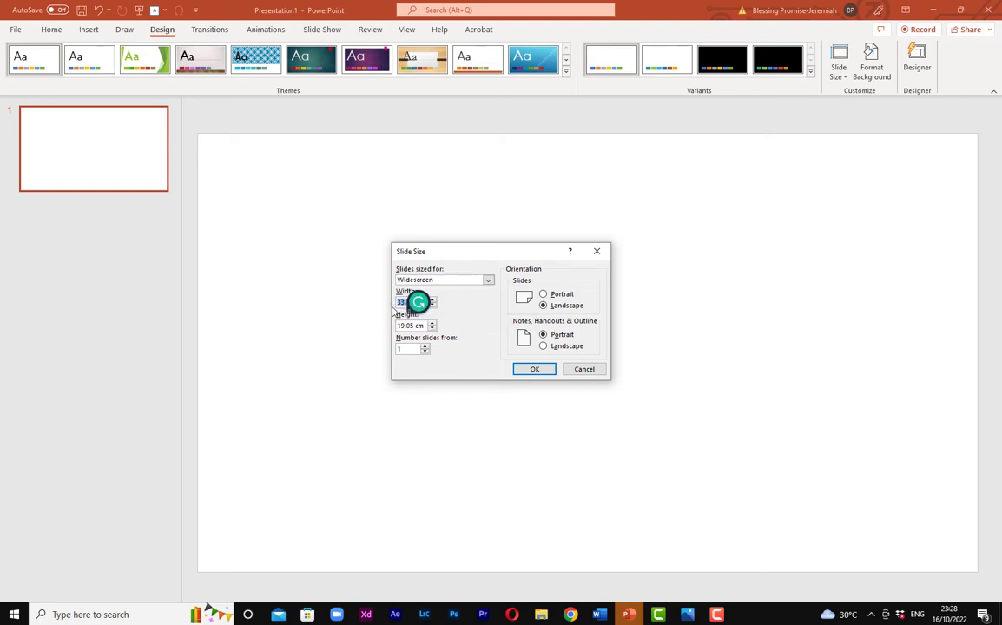
type("24.5")
left_click(417, 325)
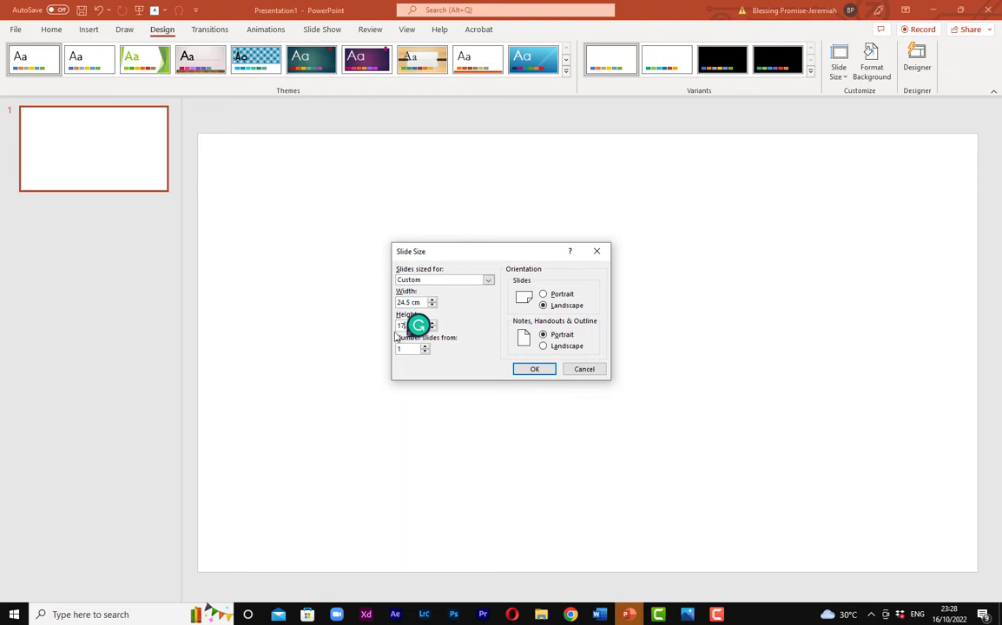
left_click(534, 370)
left_click(526, 400)
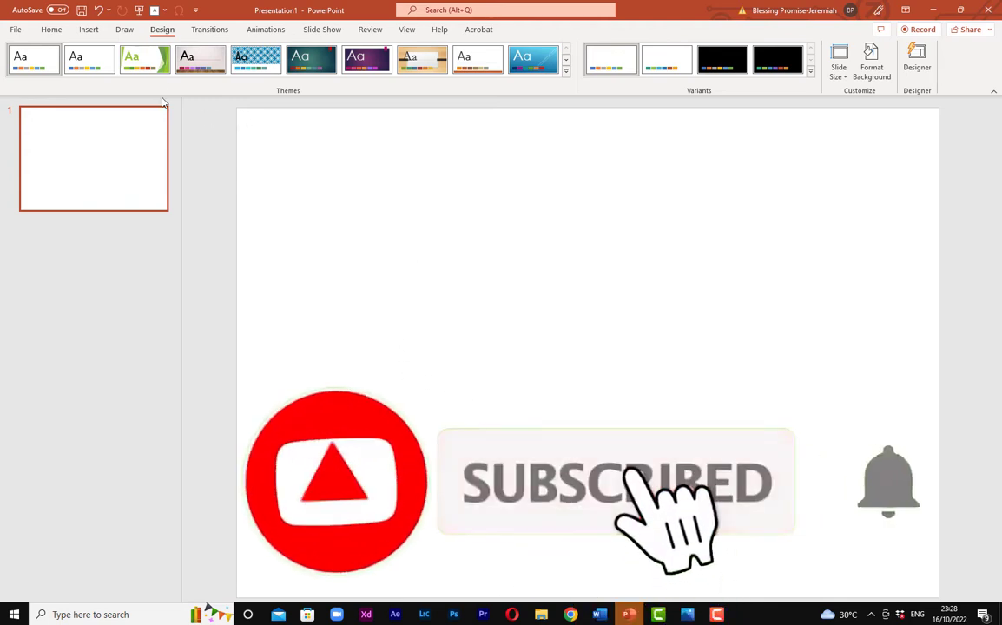
- Draw a rectangle at the top-left and stretch it across the full width and down the slide
left_click(90, 31)
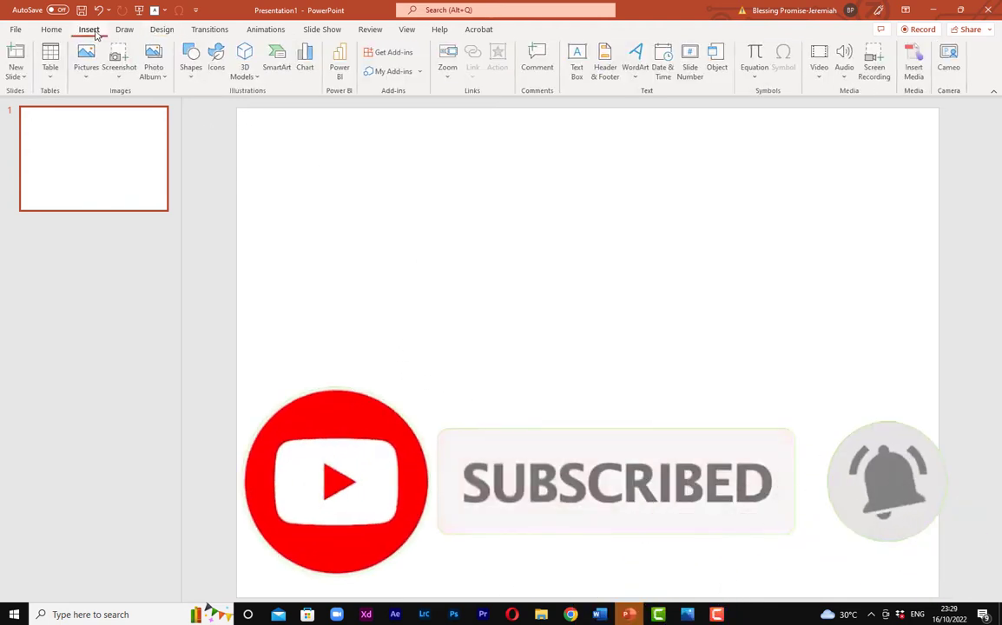
left_click(192, 70)
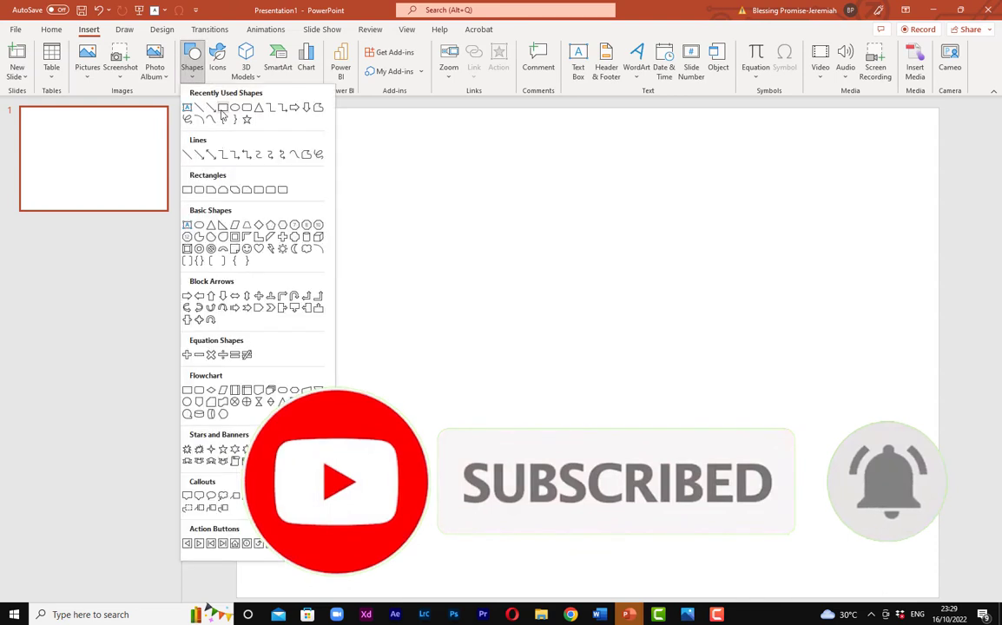
left_click(222, 107)
left_click(271, 134)
left_click_drag(279, 148, 247, 127)
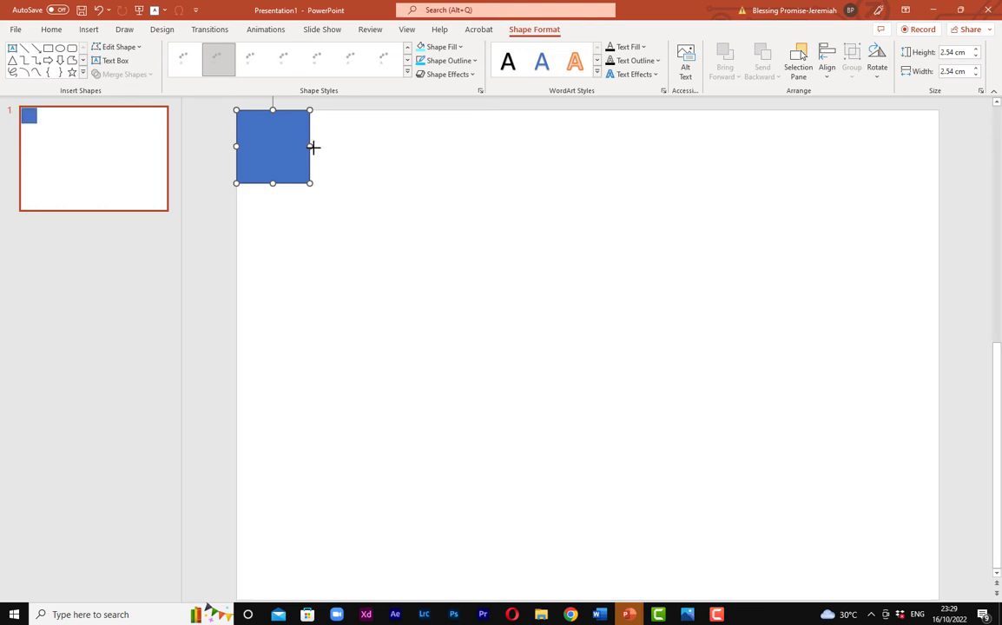
left_click_drag(314, 147, 939, 181)
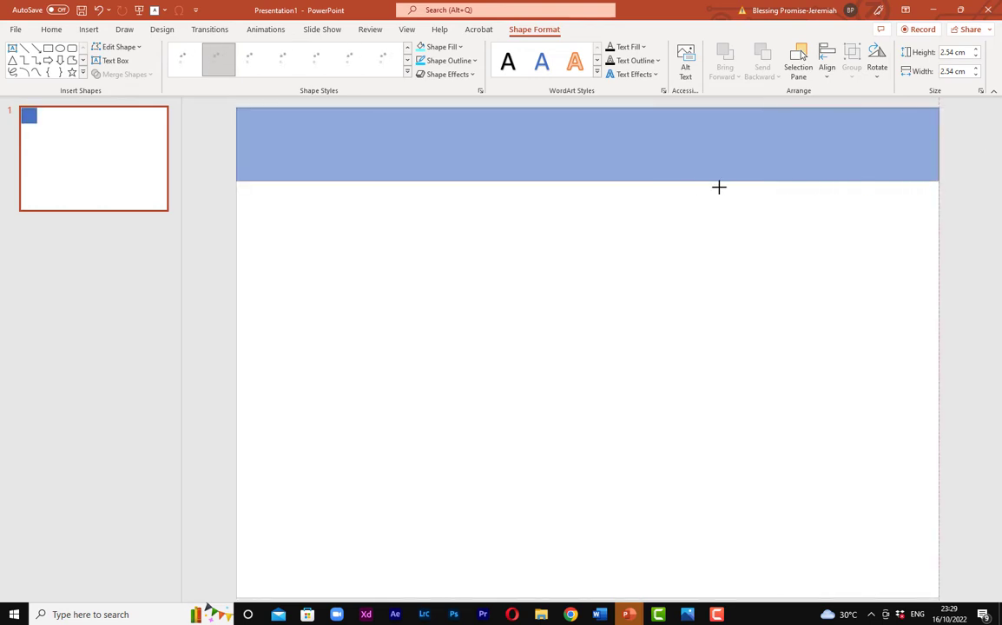
left_click(589, 231)
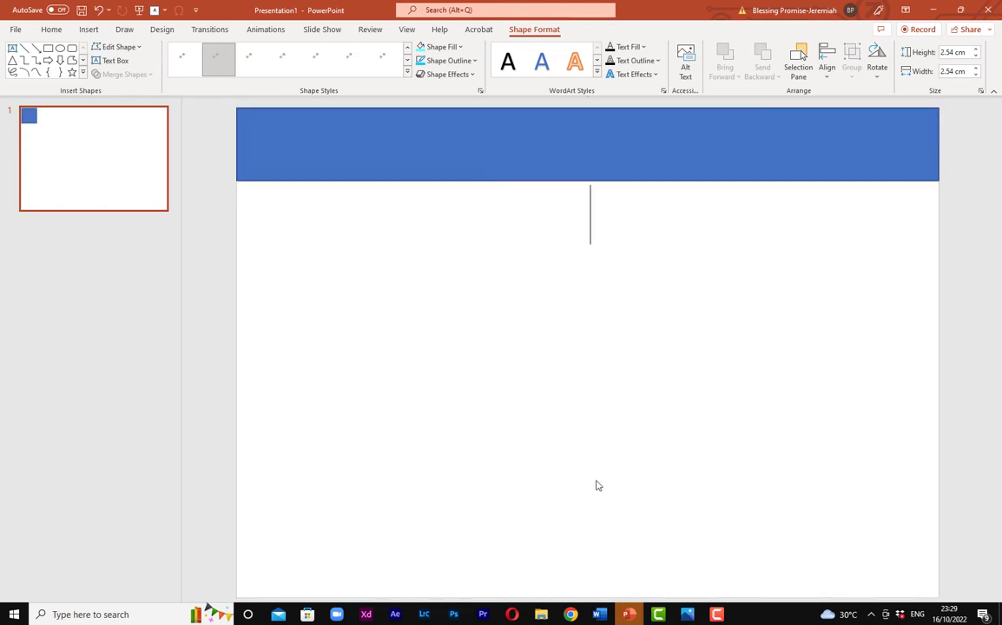
key("ctrl+z")
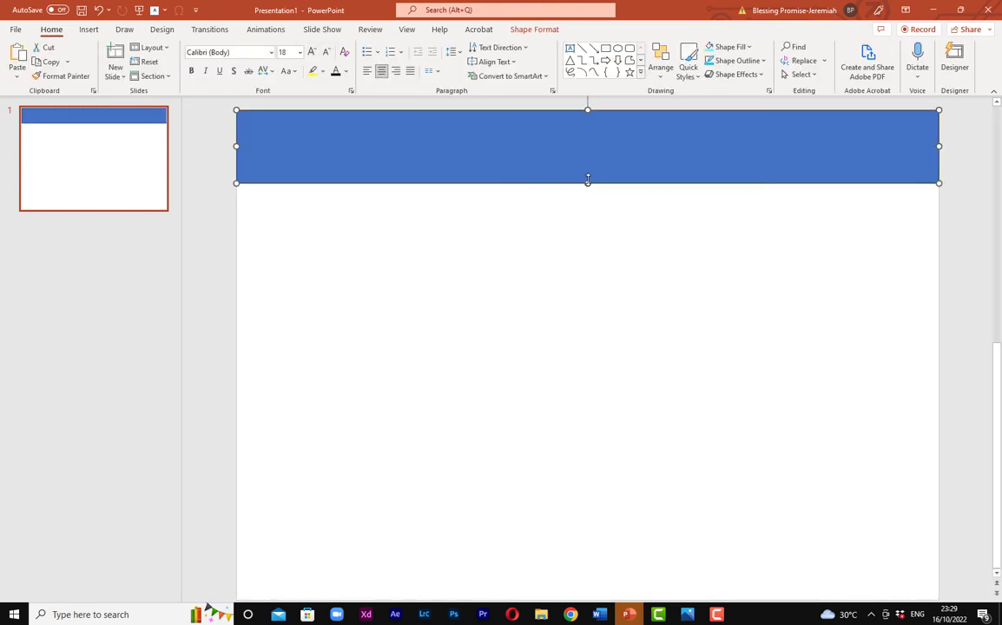
left_click_drag(587, 180, 588, 522)
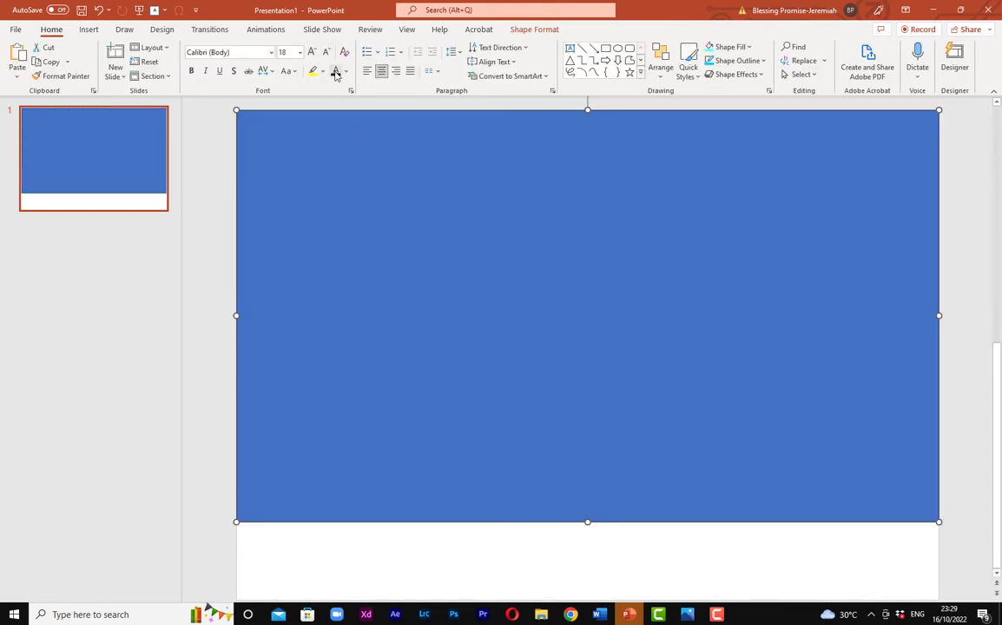
- Give the rectangle a white fill and a 3 pt black outline
left_click(521, 30)
left_click(462, 48)
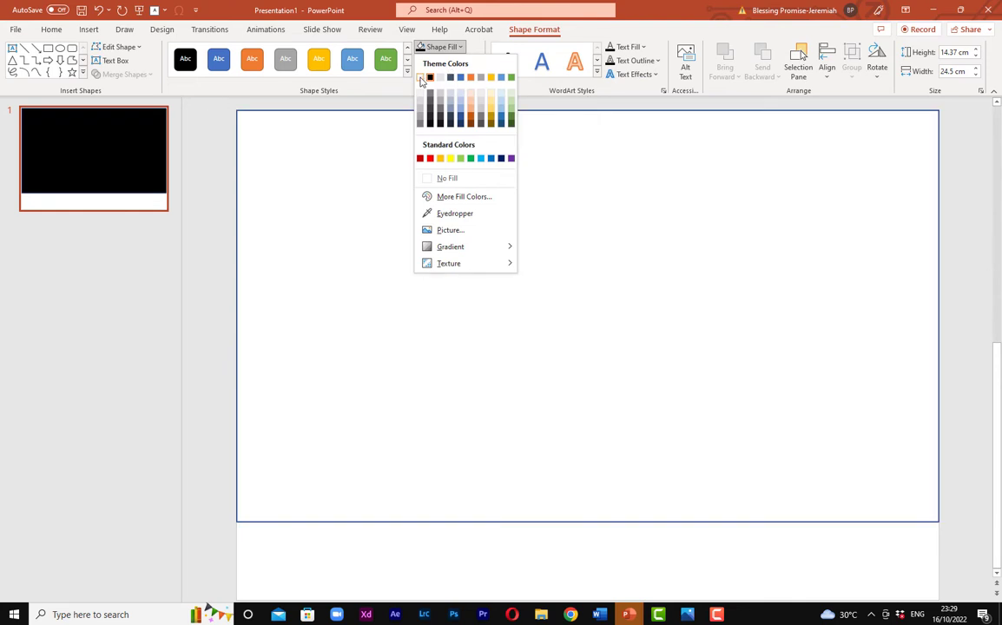
left_click(421, 77)
left_click(447, 61)
left_click(431, 91)
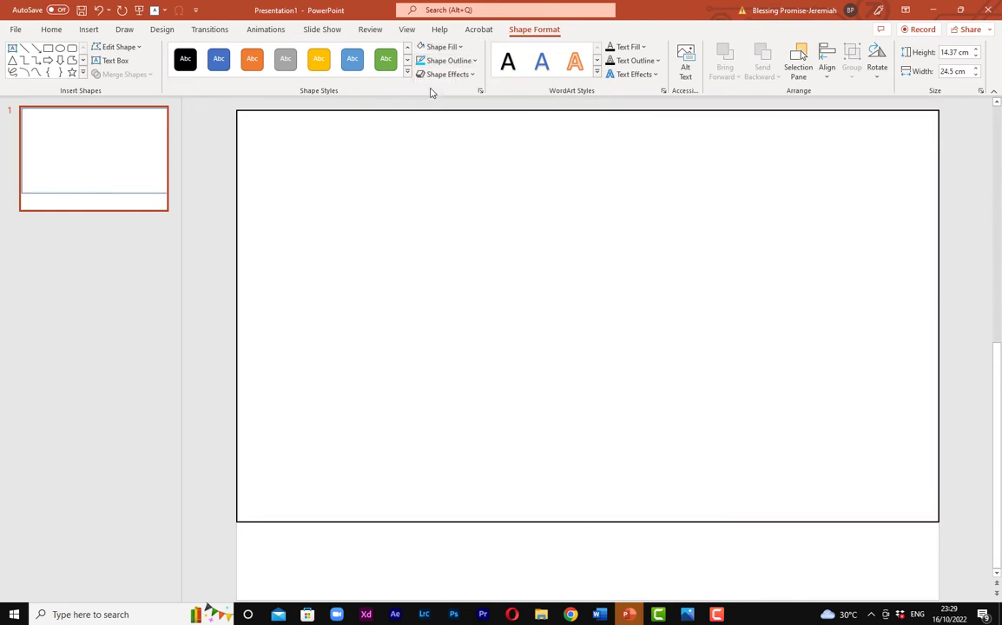
left_click(475, 64)
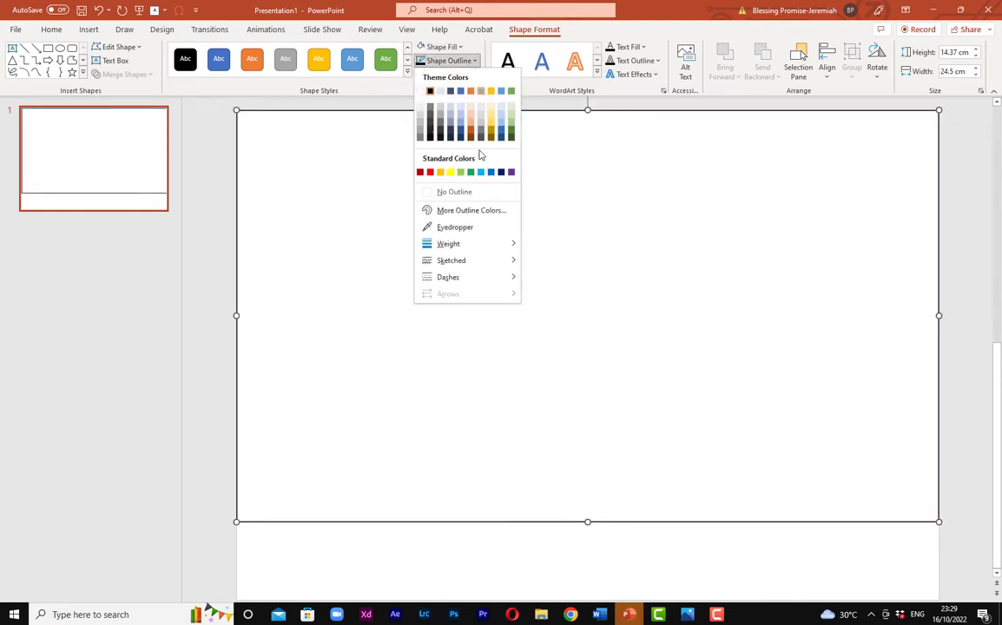
mouse_move(491, 244)
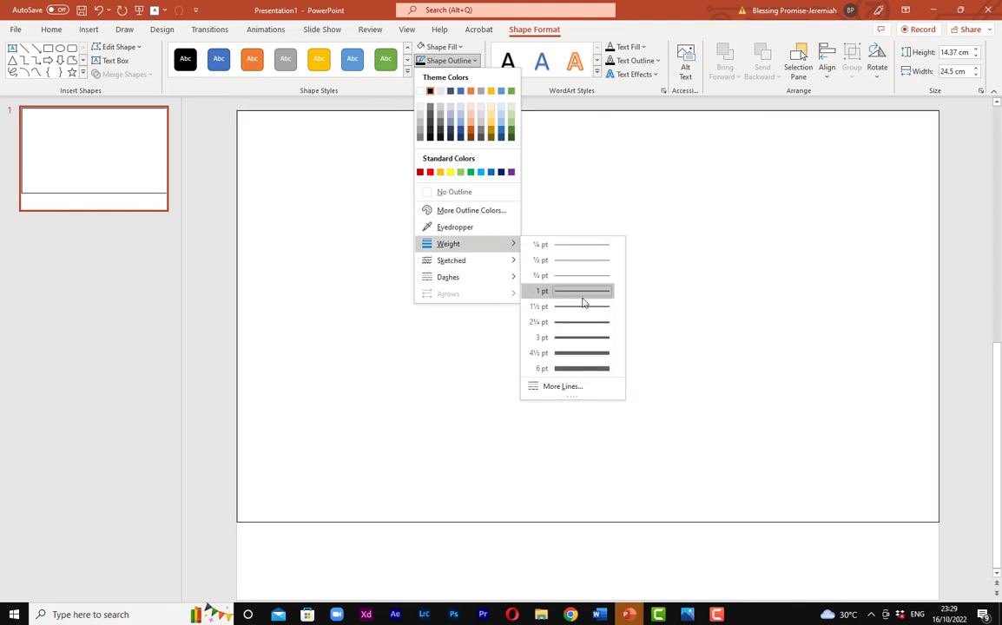
left_click(577, 338)
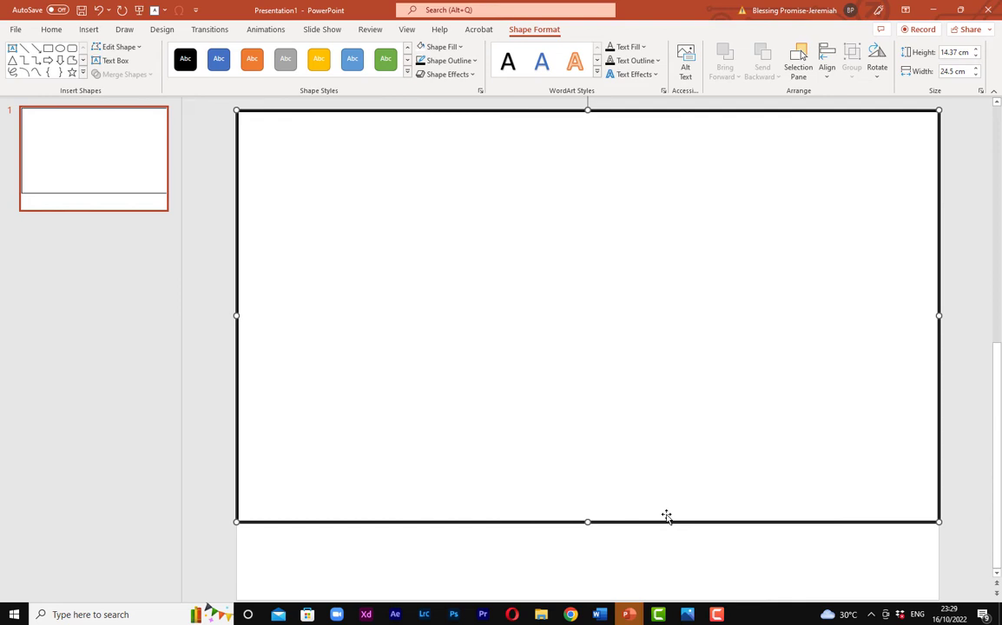
- Extend, narrow and reposition the rectangle so it is centred on the slide
left_click_drag(587, 523, 593, 582)
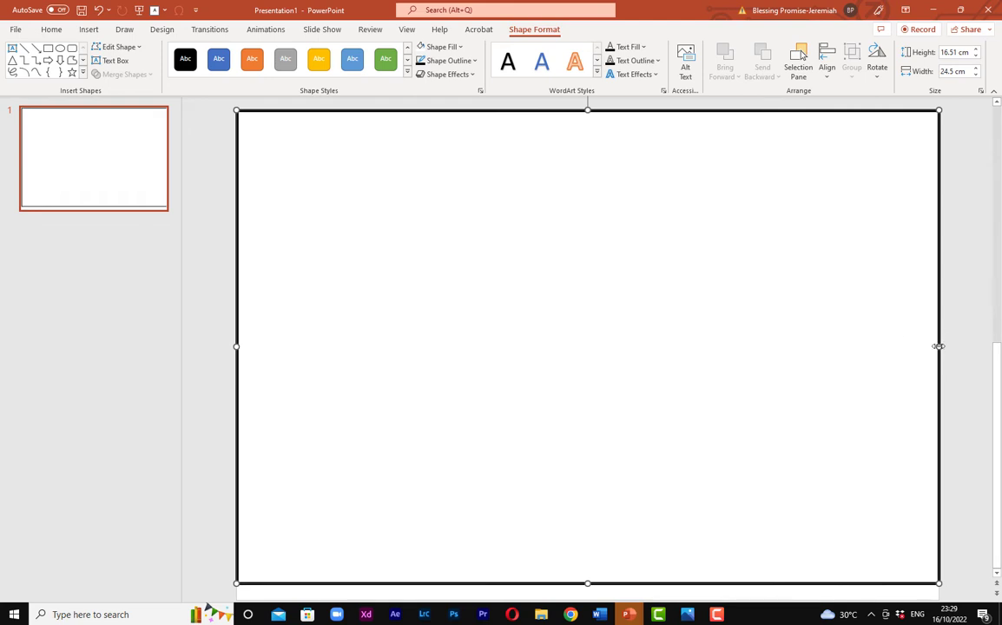
left_click_drag(938, 346, 931, 344)
mouse_move(785, 353)
left_mouse_down()
mouse_move(793, 360)
mouse_move(786, 348)
left_mouse_up()
left_click_drag(556, 315, 547, 314)
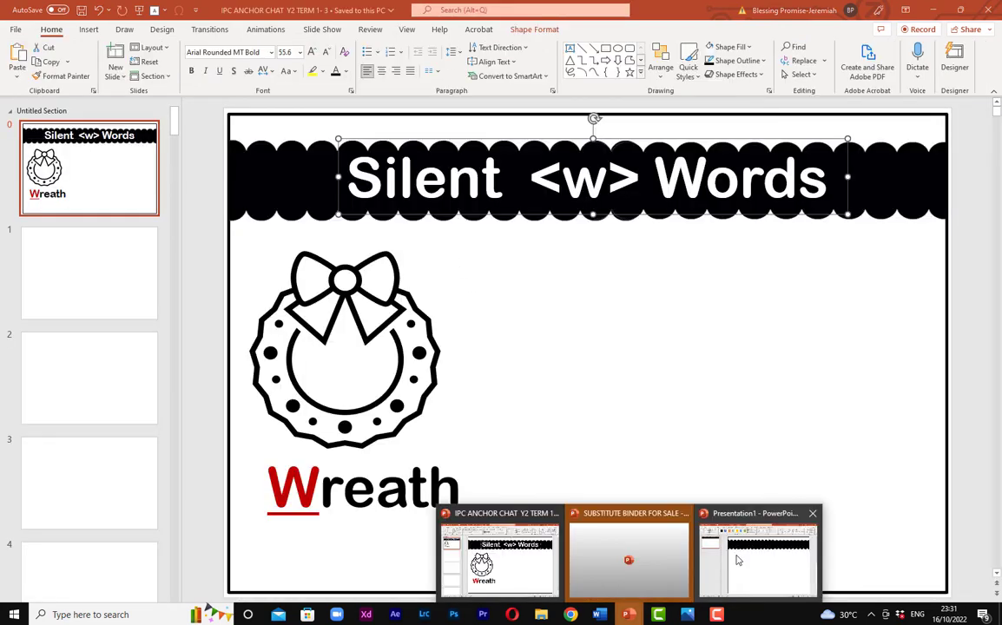
- Place the black scalloped banner across the top of the white frame
left_click(738, 560)
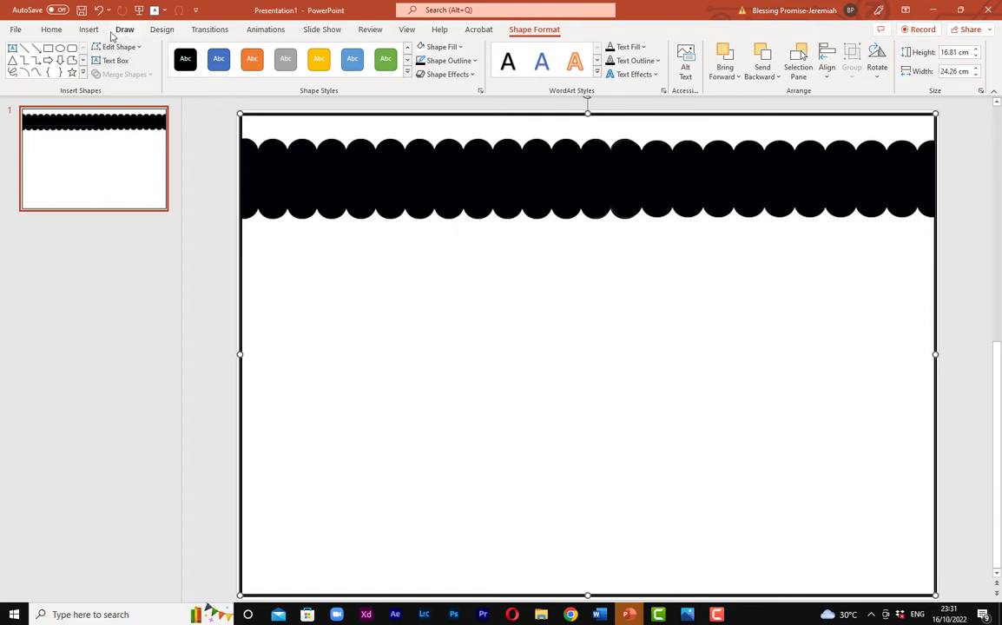
left_click(89, 29)
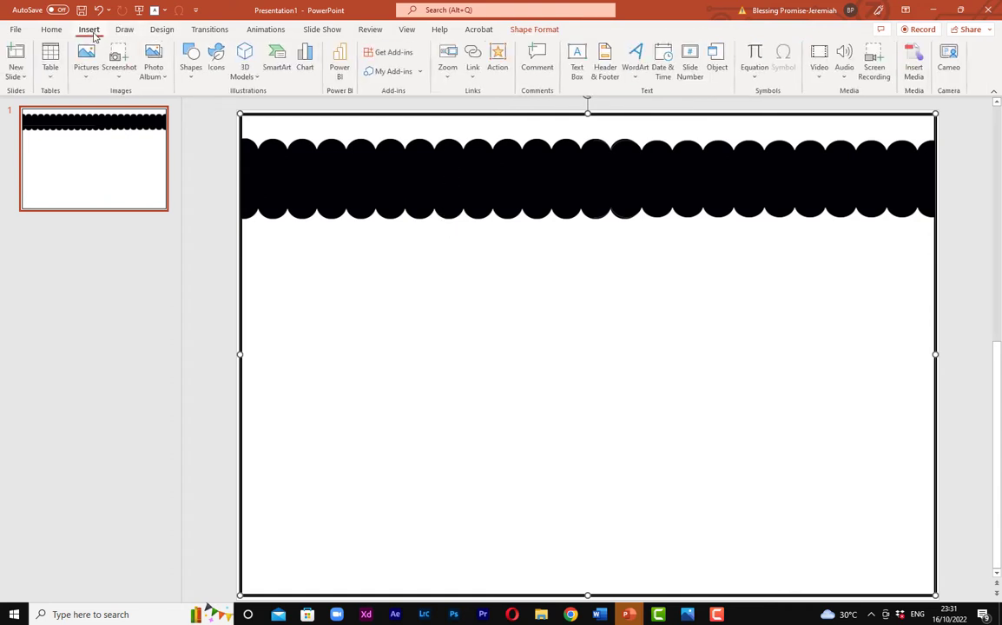
- Draw a new text box in the middle of the slide
left_click(578, 57)
left_click(498, 288)
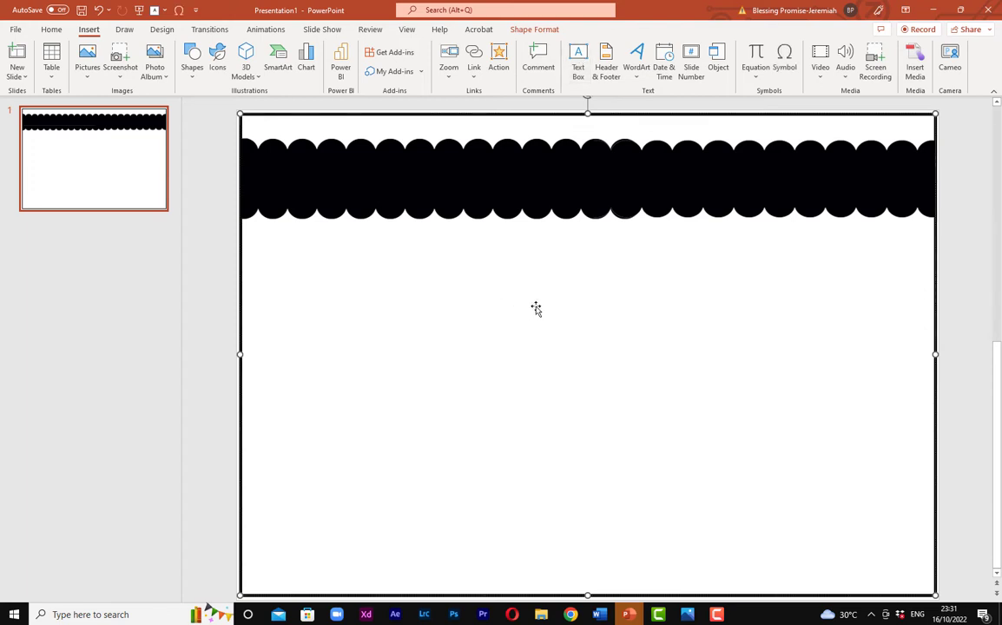
left_click(578, 59)
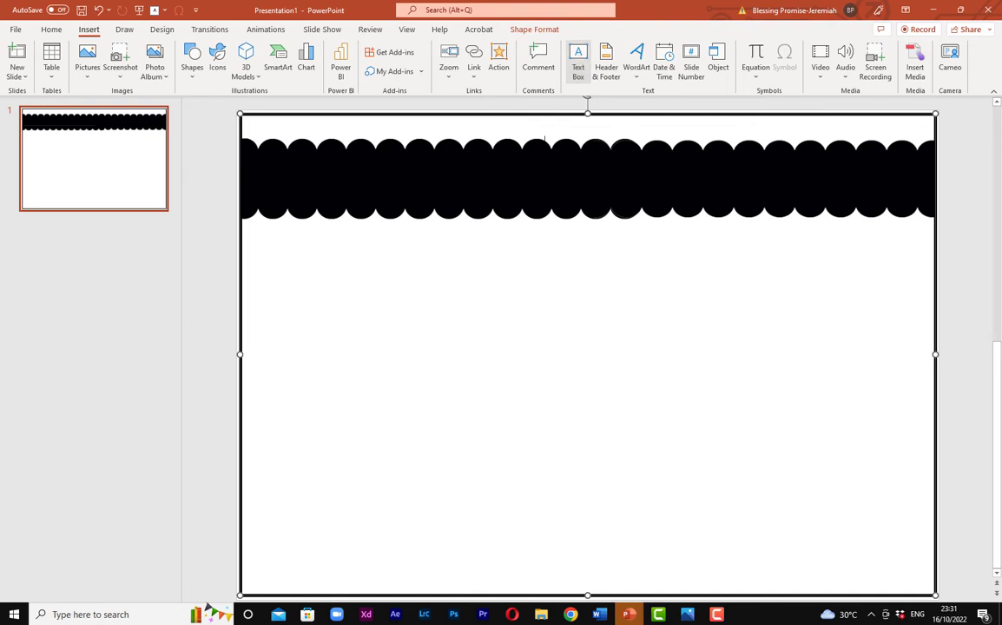
left_click_drag(550, 305, 623, 376)
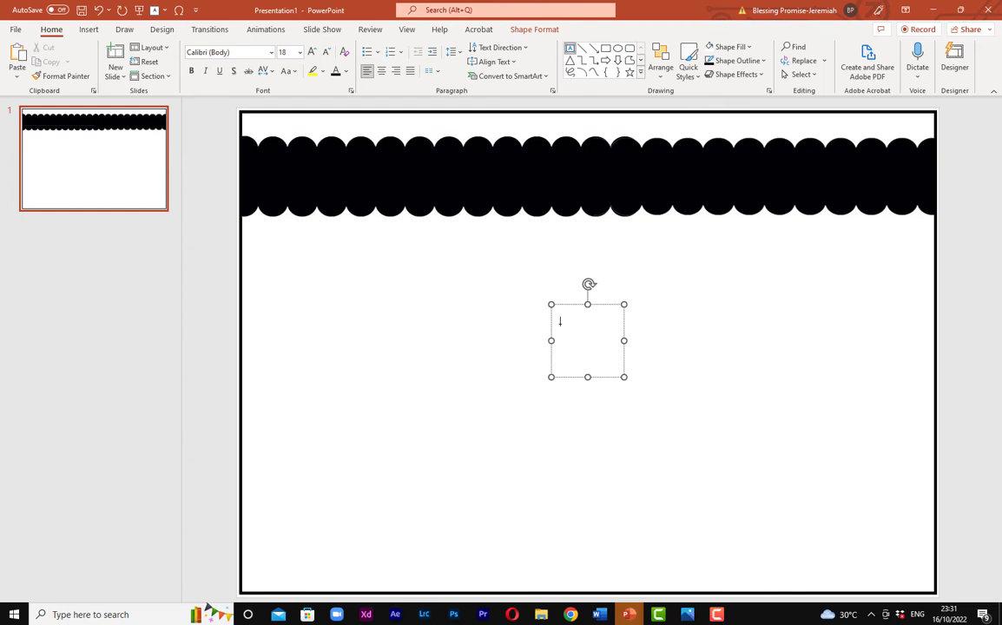
- Type 'Silent <w> Words' and move the text box up just under the banner
type("Silent <w>")
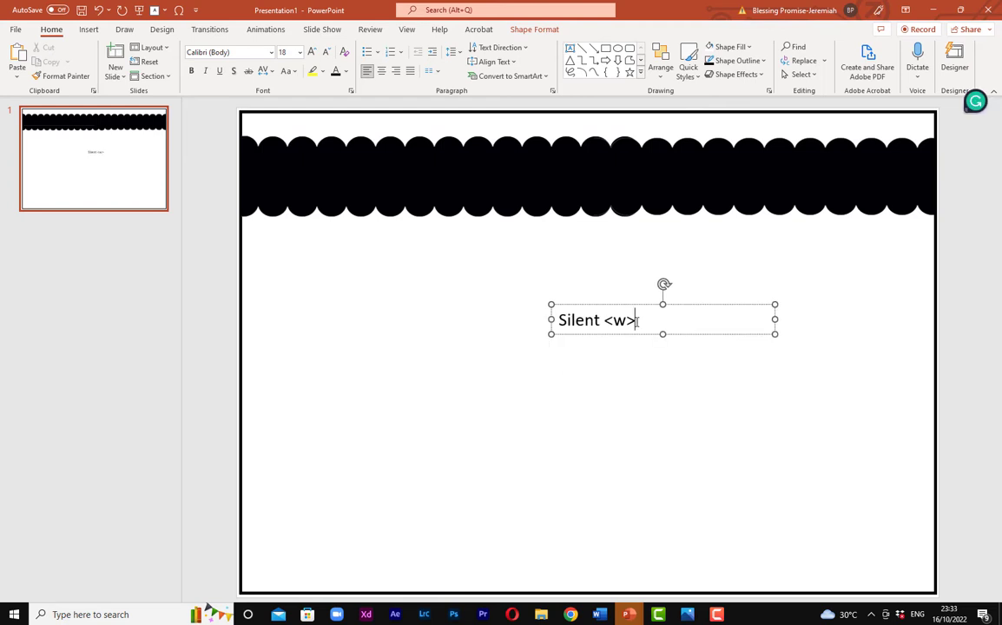
key("Caps_Lock")
type("W")
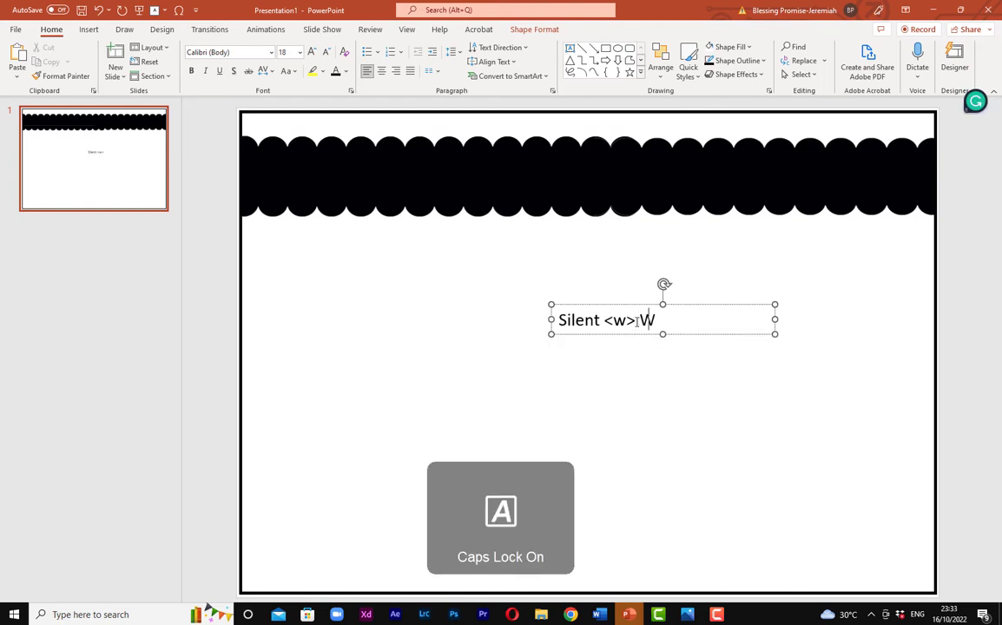
key("Caps_Lock")
type("ords")
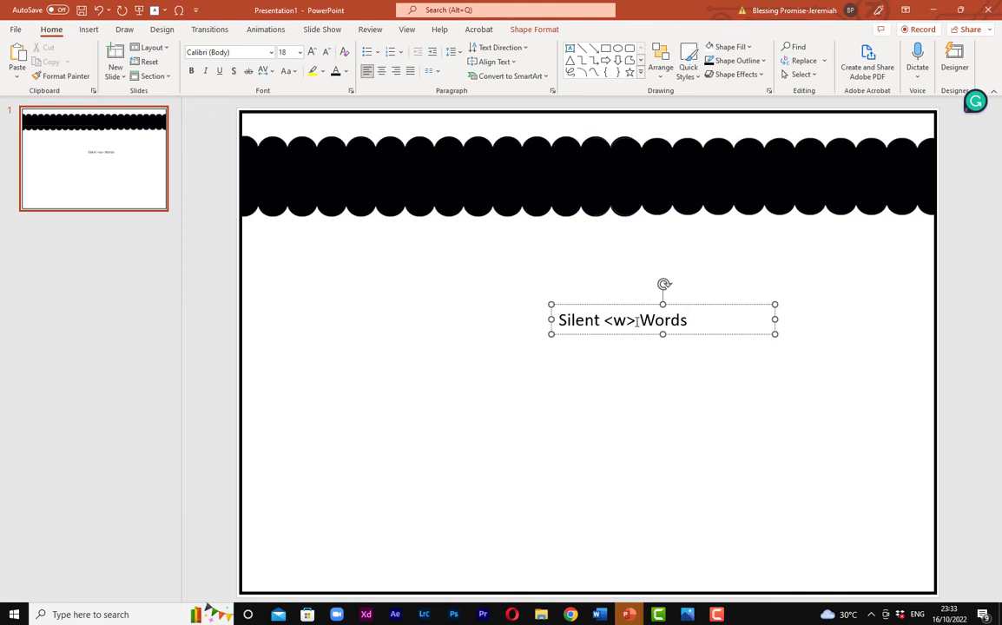
left_click(637, 321)
left_click_drag(653, 338, 508, 231)
left_click(482, 267)
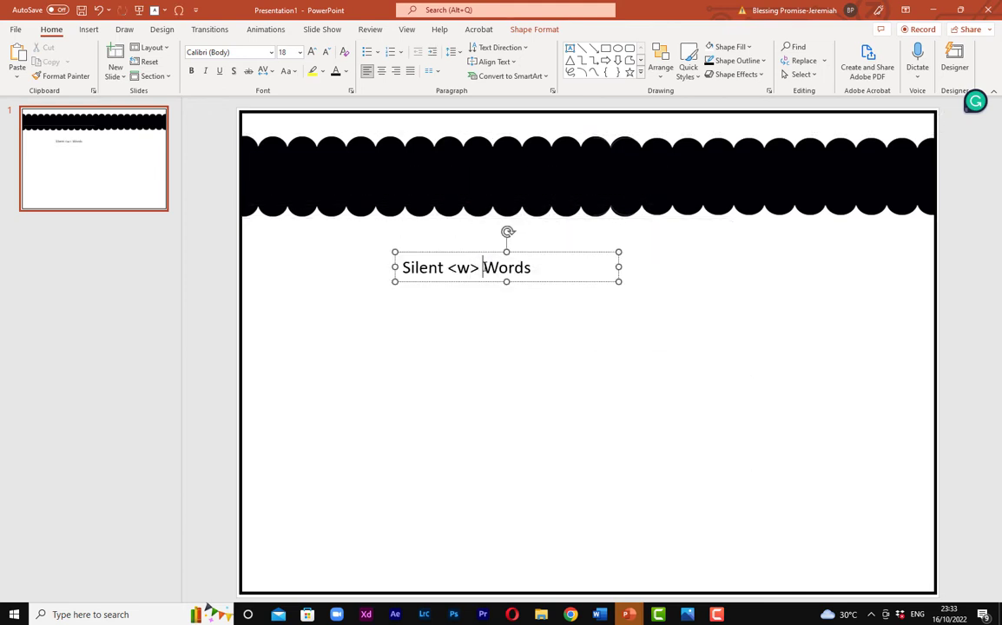
- Make the title text white and move its box up over the black banner
triple_click(483, 268)
left_click(602, 247)
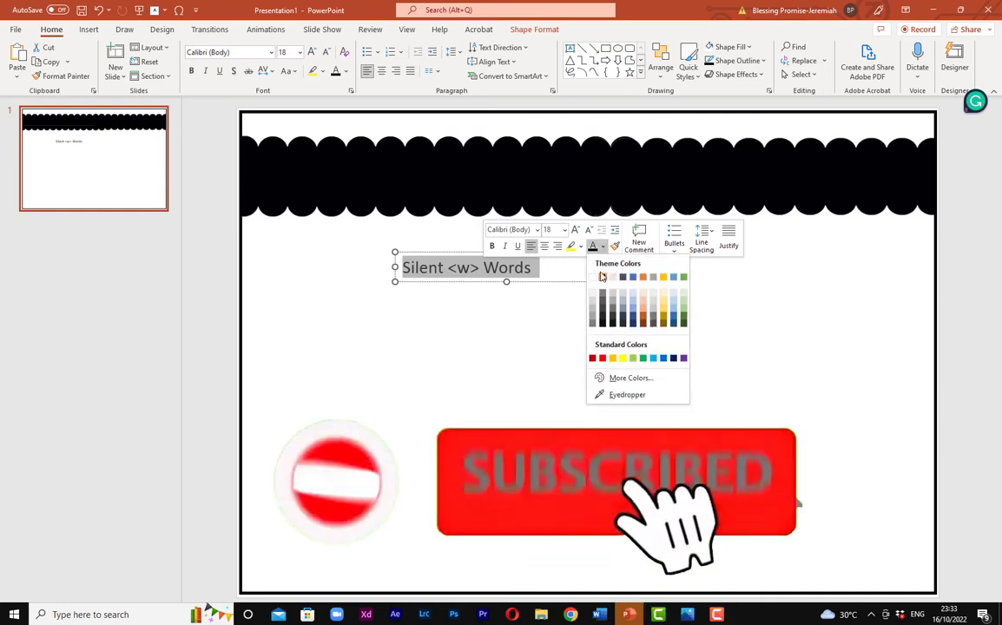
left_click(602, 276)
left_click(496, 269)
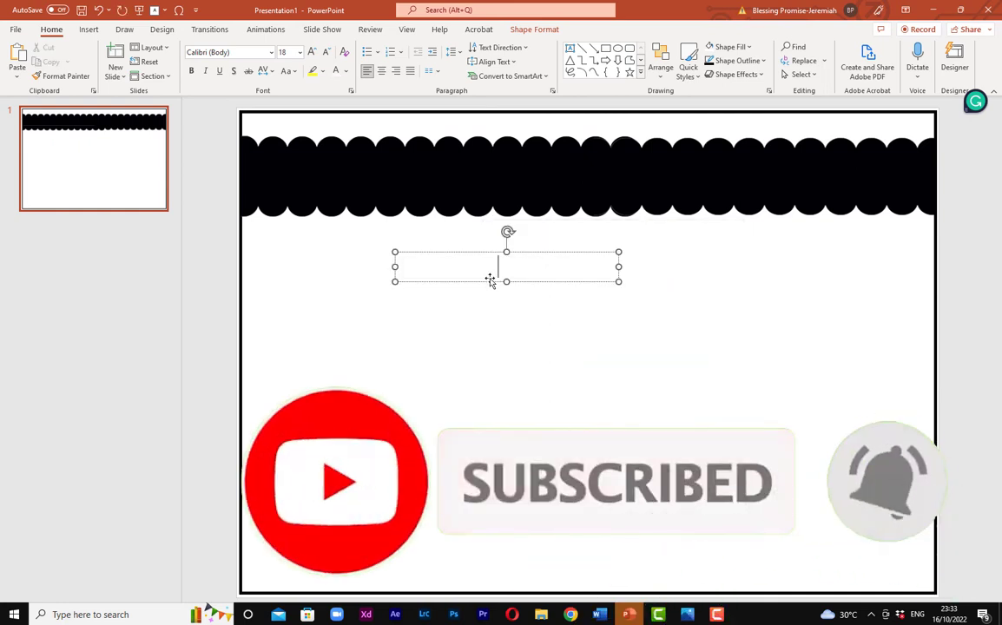
left_click_drag(491, 279, 465, 192)
- Enlarge the title to 60 pt and widen its box to the slide's right edge on the banner
triple_click(460, 178)
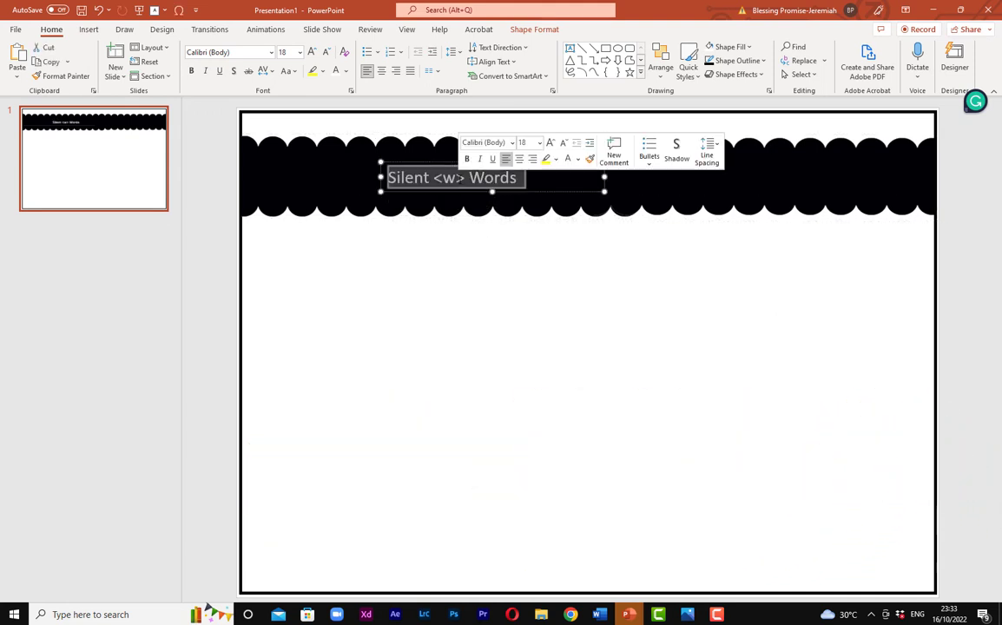
left_click(313, 52)
left_click(313, 52)
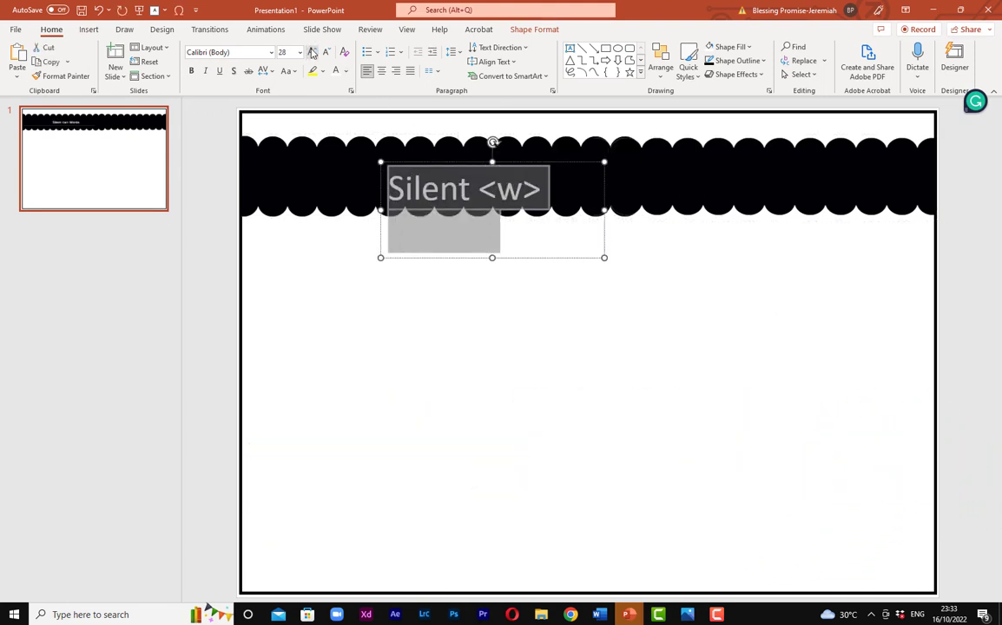
left_click(313, 52)
left_click(313, 53)
left_click(312, 52)
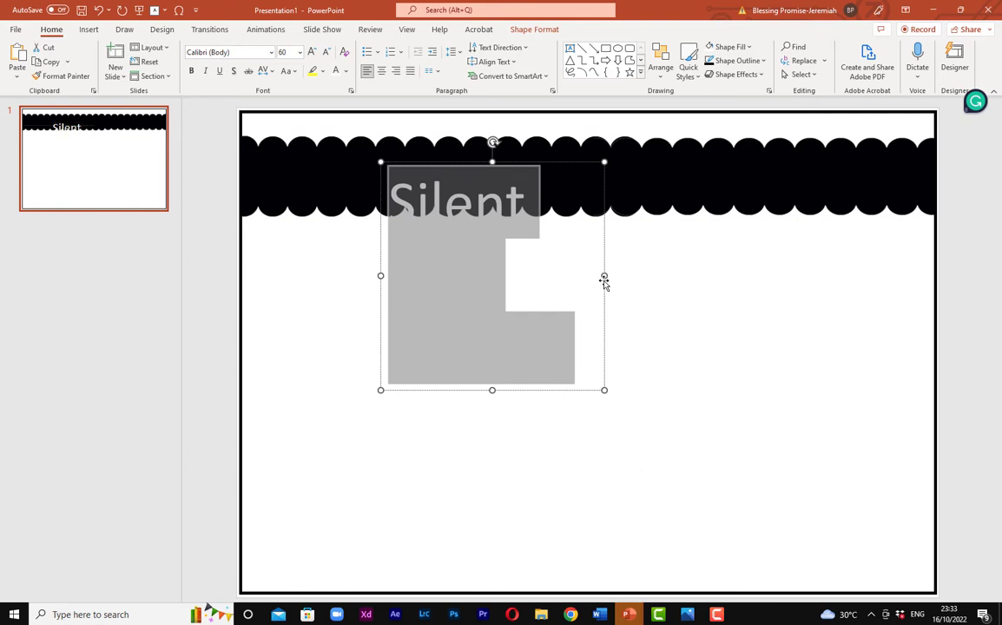
left_click_drag(604, 269, 912, 231)
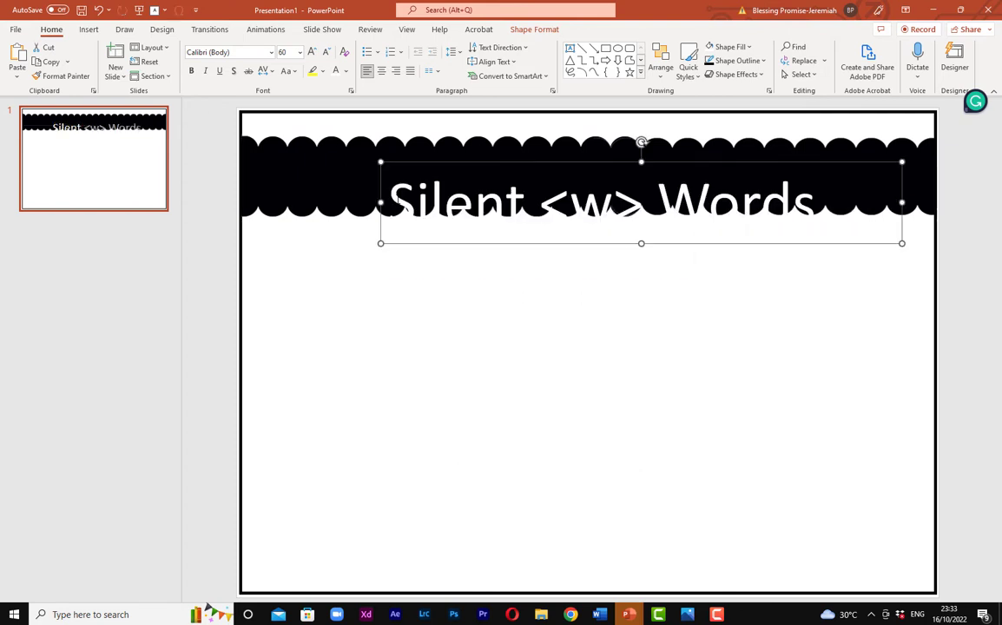
left_click_drag(430, 230, 382, 222)
left_click(887, 202)
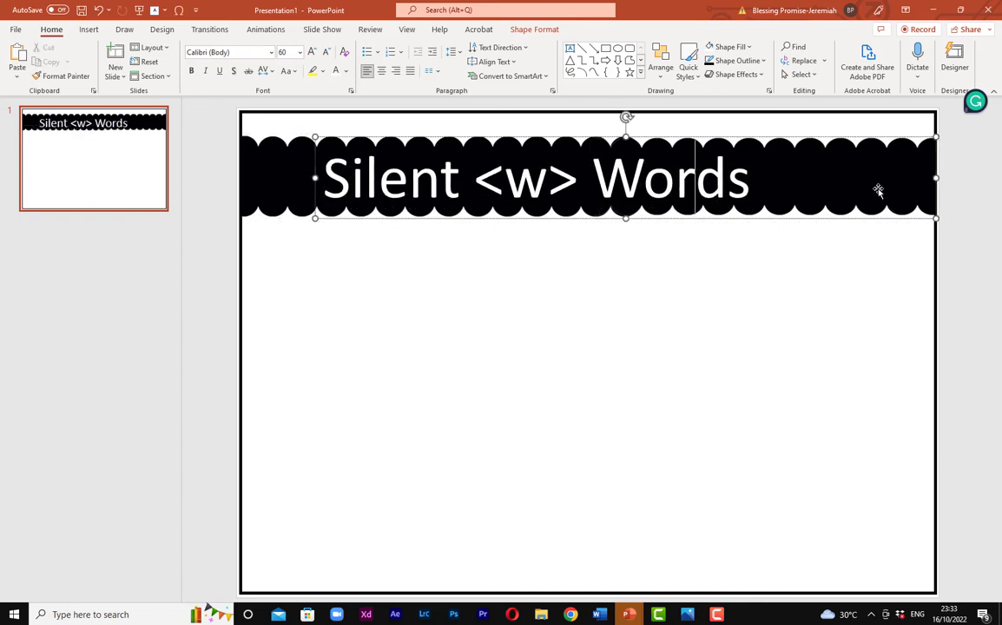
left_click_drag(938, 177, 936, 177)
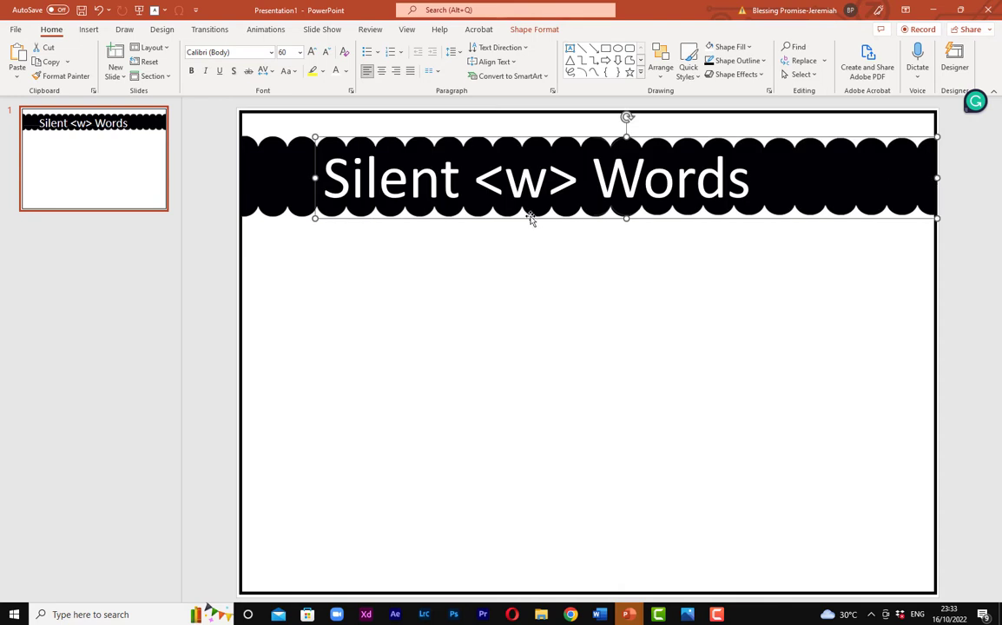
- Change the title font to Arial Rounded MT Bold
left_click(272, 53)
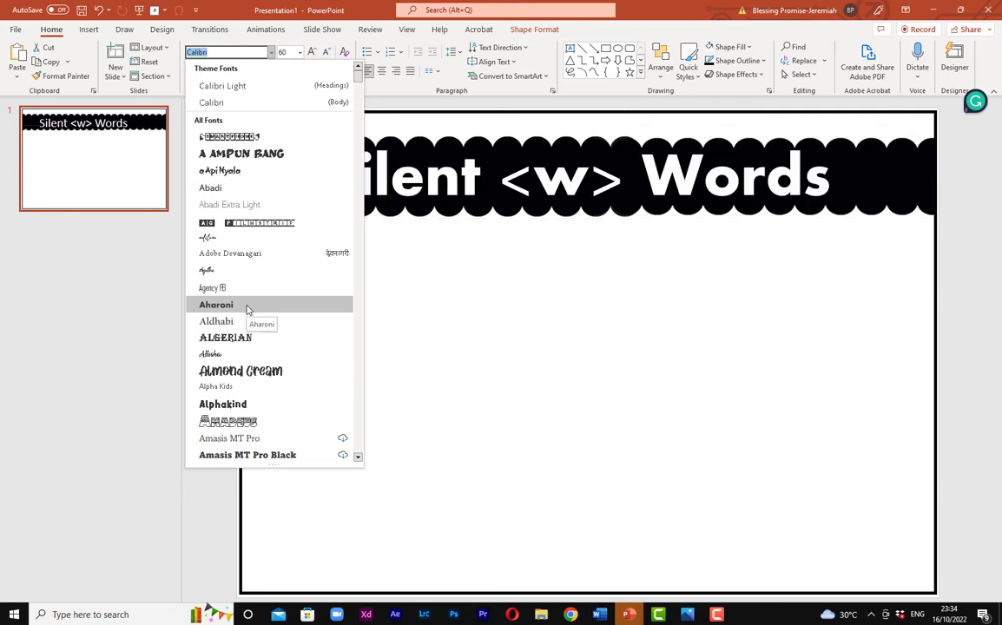
scroll(247, 311, "down", 1)
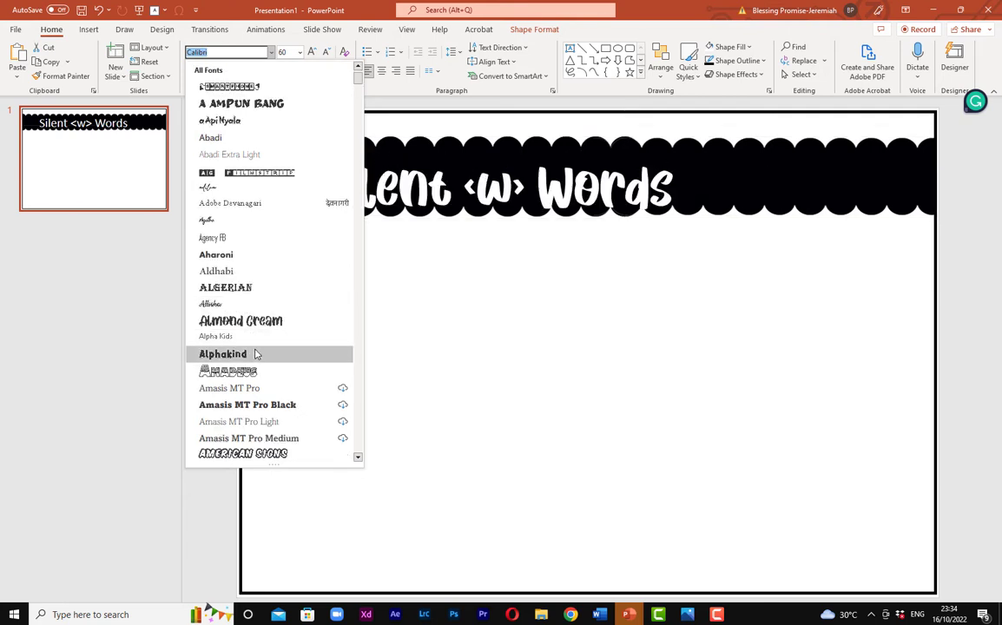
scroll(261, 374, "down", 2)
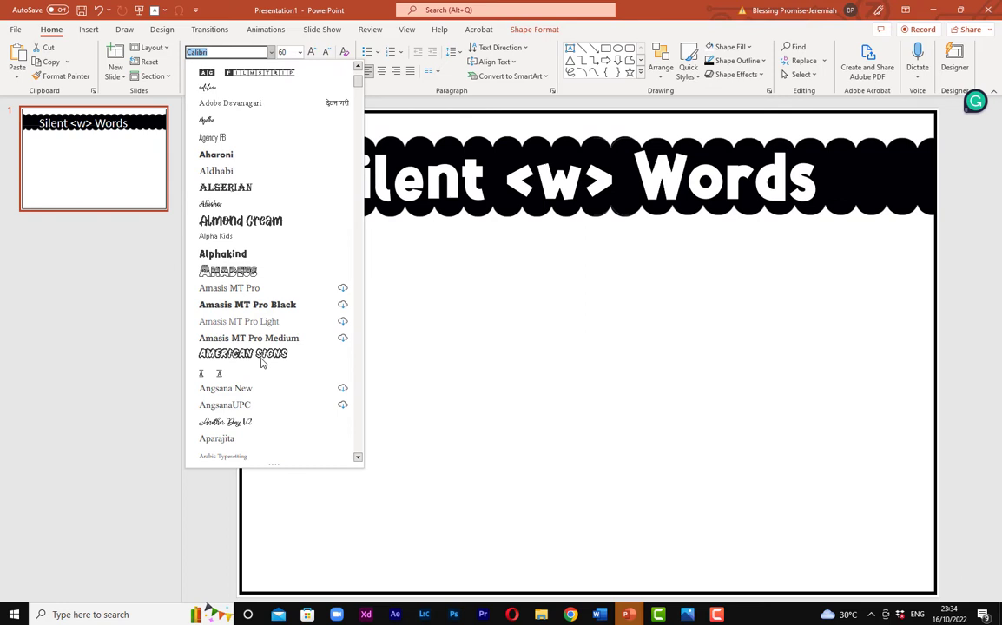
scroll(261, 369, "down", 2)
scroll(260, 371, "down", 1)
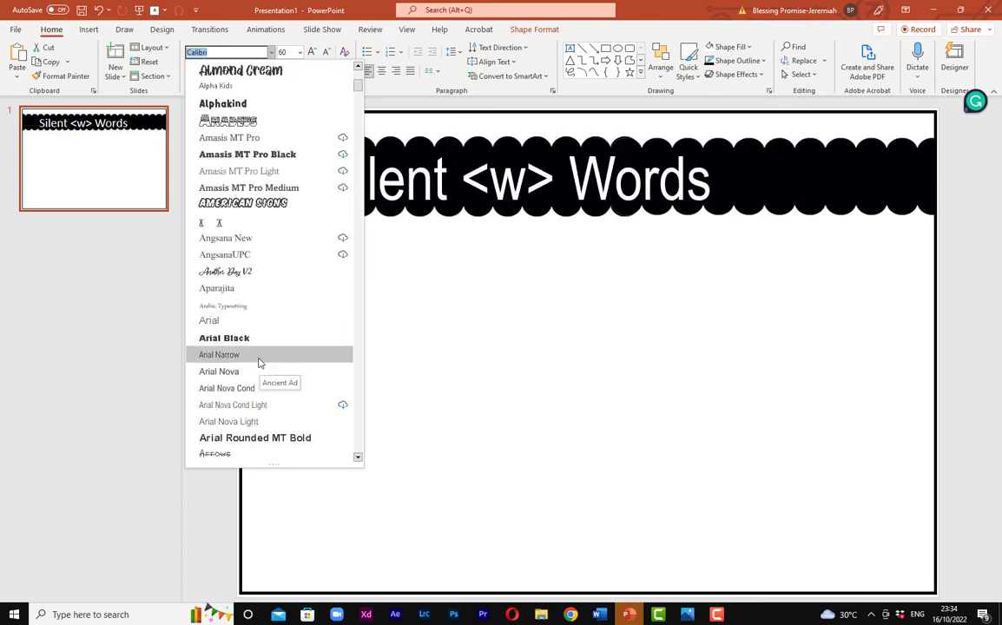
left_click(256, 438)
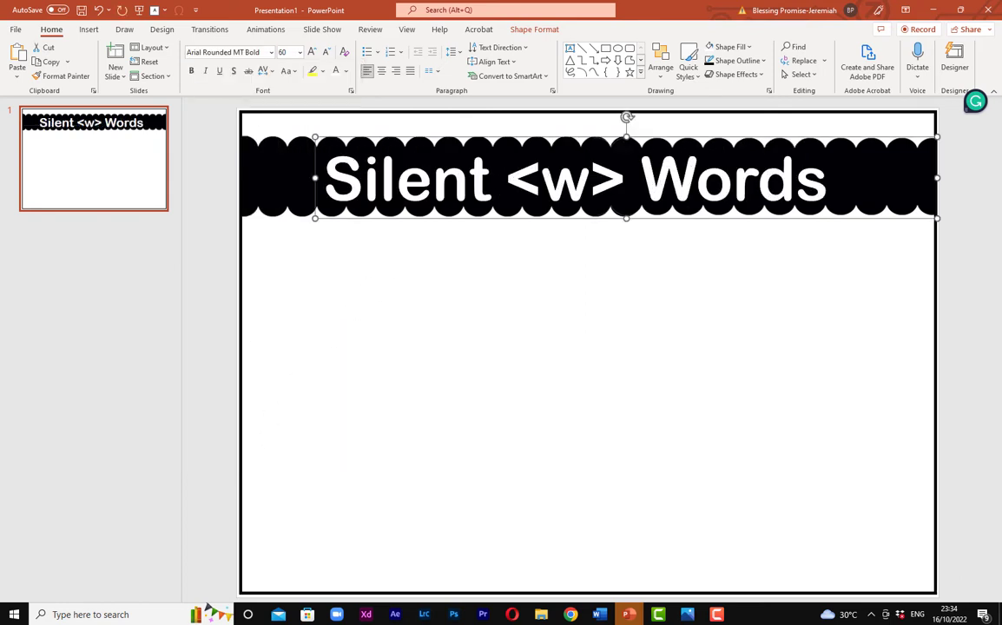
- Nudge the title box slightly right so it sits centred on the banner
left_click(764, 222)
left_click(751, 174)
triple_click(751, 175)
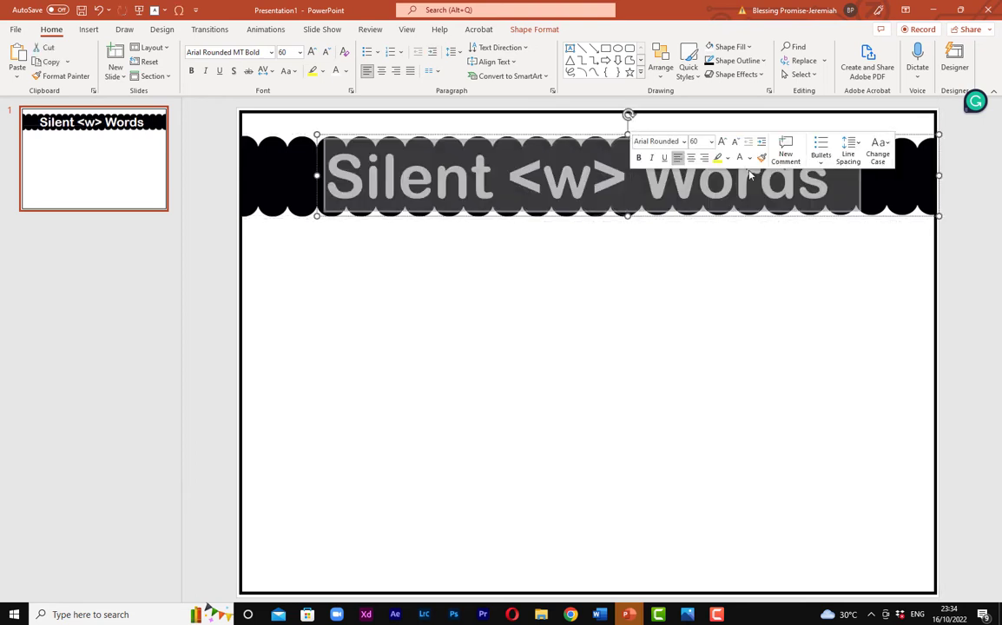
left_click(769, 215)
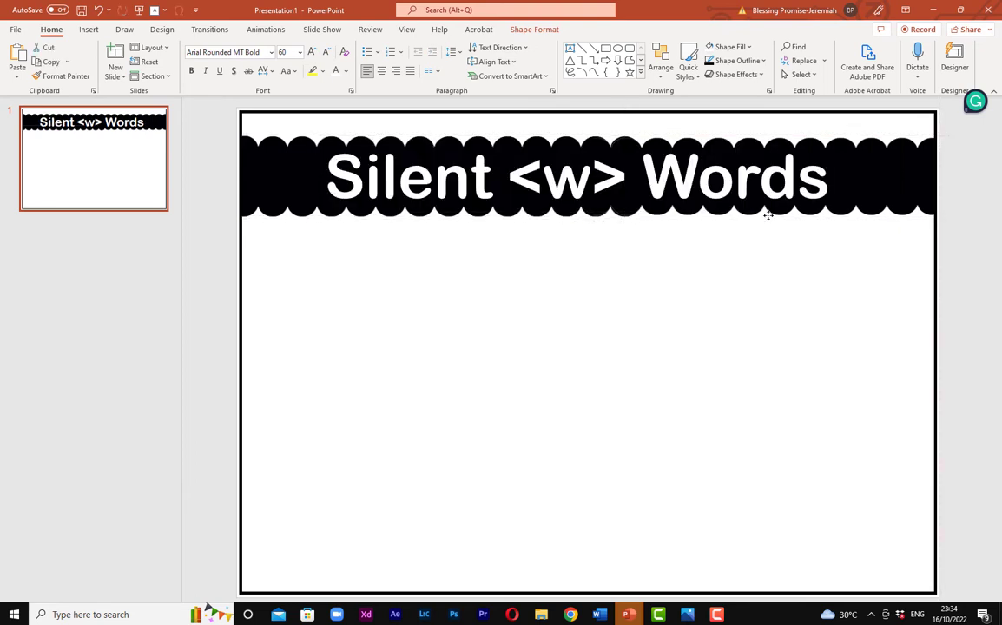
left_click_drag(768, 216, 771, 214)
left_click(595, 321)
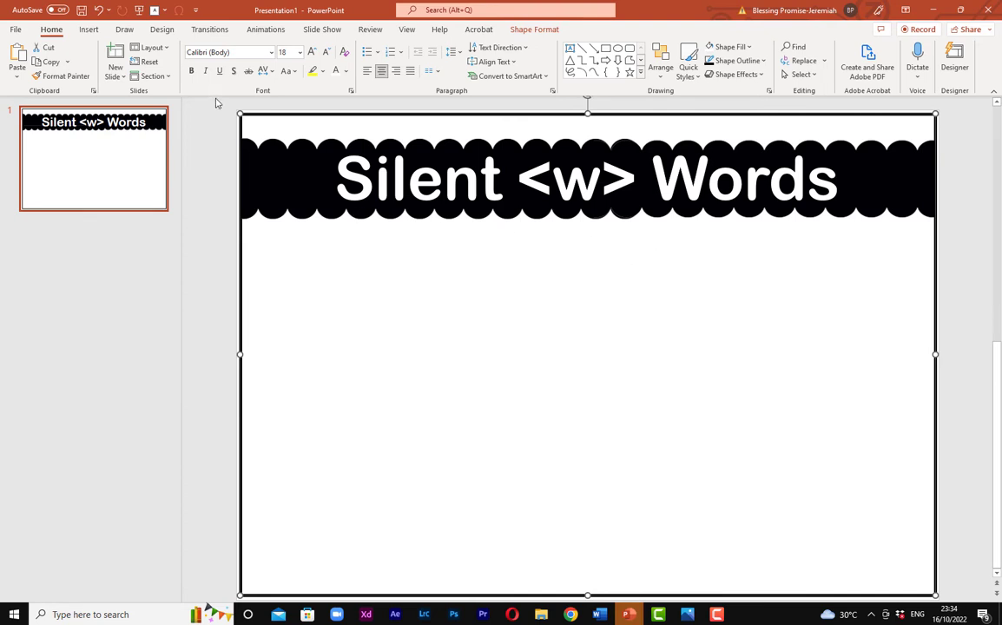
- Search the icon library for 'wreath' and insert the second wreath icon
left_click(88, 29)
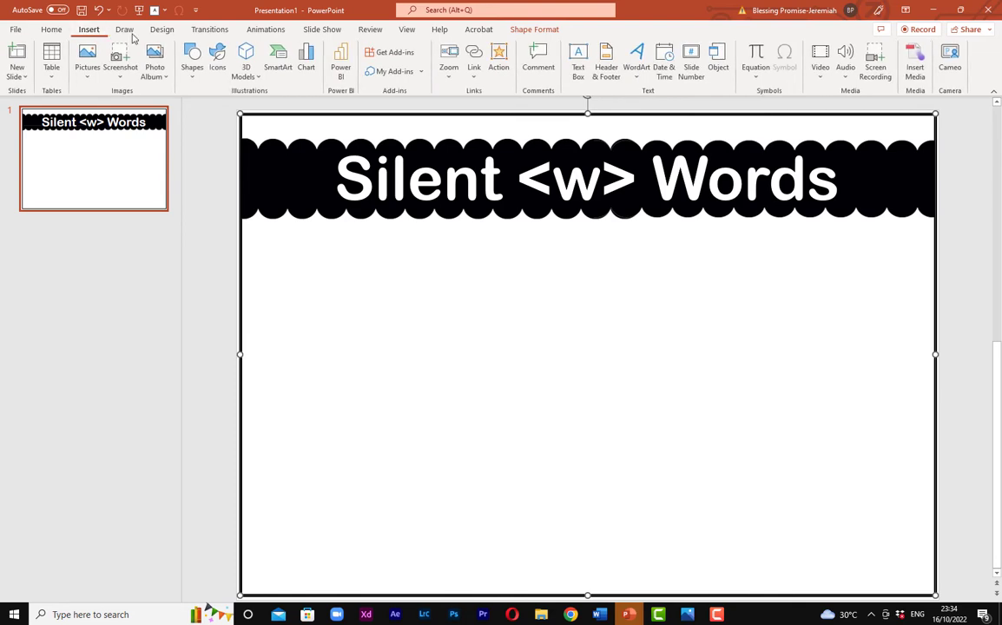
left_click(217, 69)
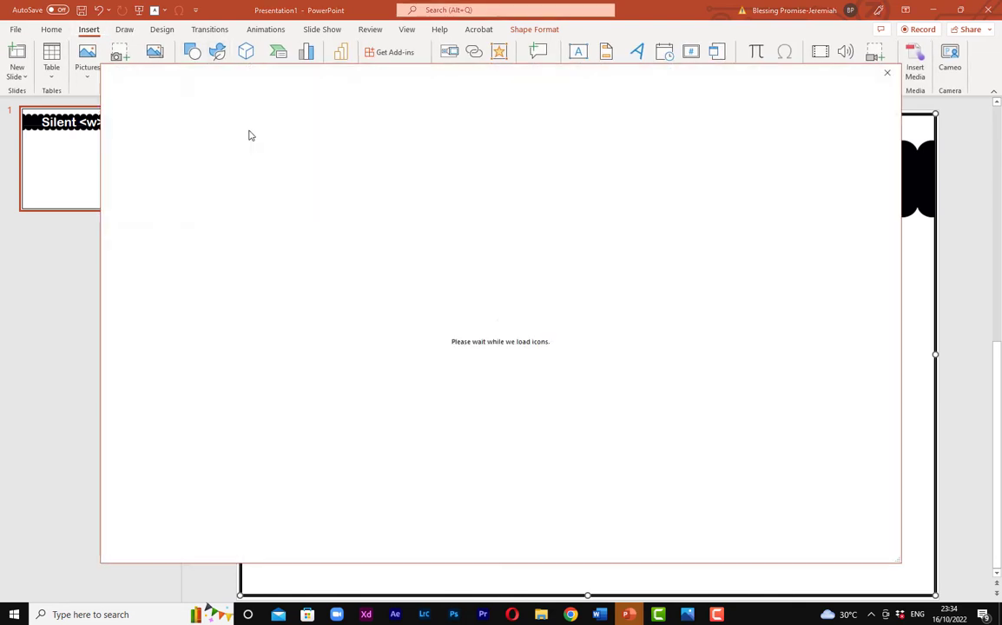
type("wreath")
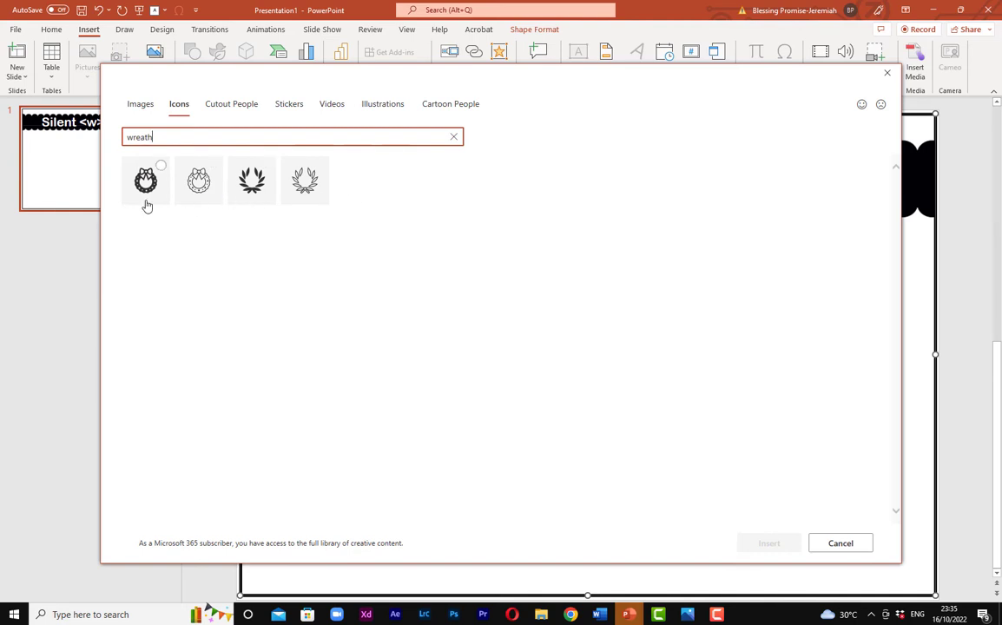
left_click(196, 190)
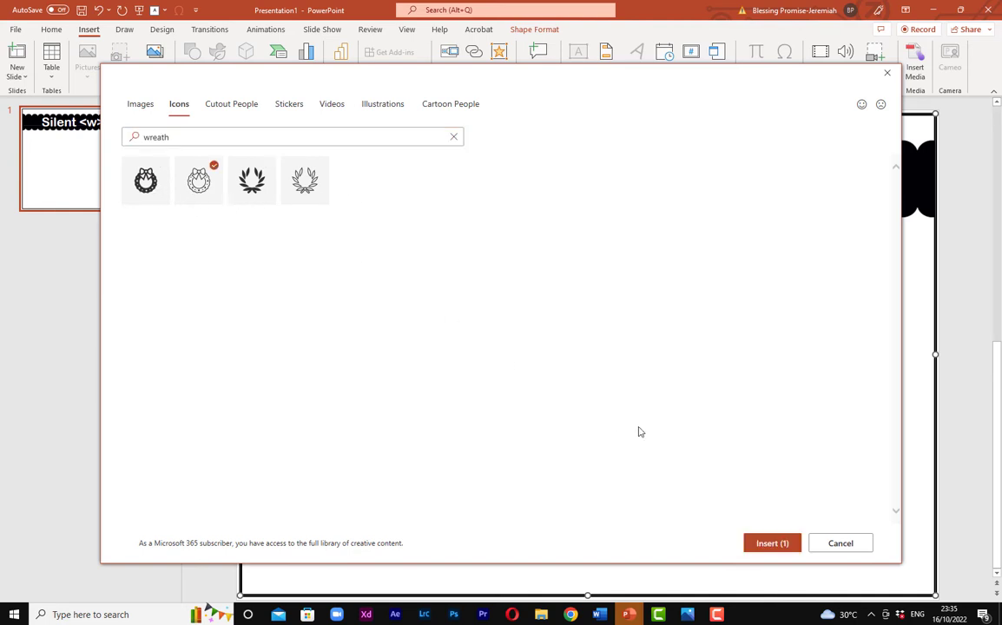
left_click(772, 543)
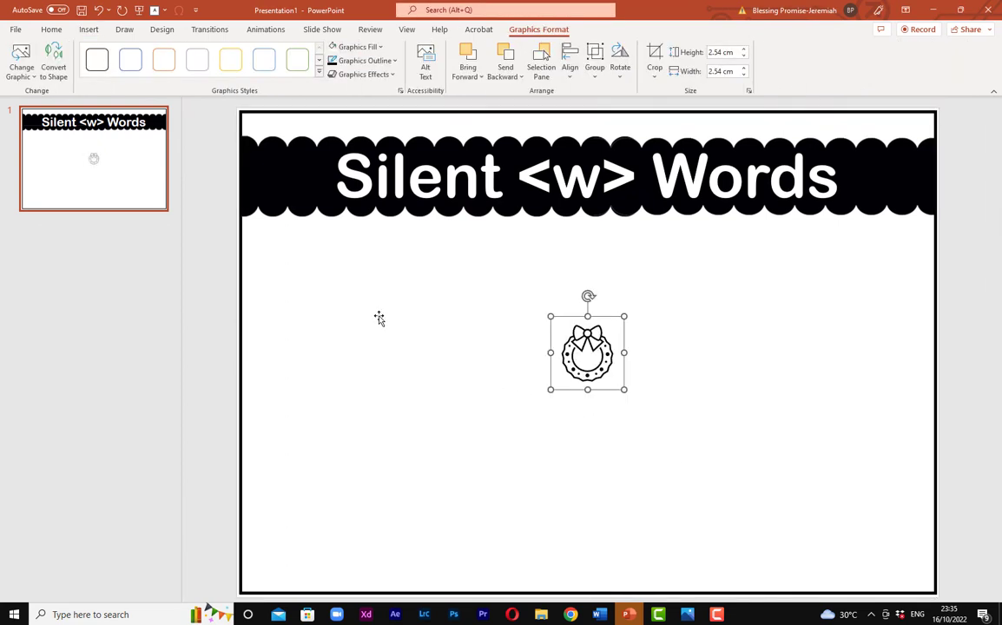
- Move the wreath left and crop in its top-right and bottom-left corners
left_click_drag(608, 360, 579, 424)
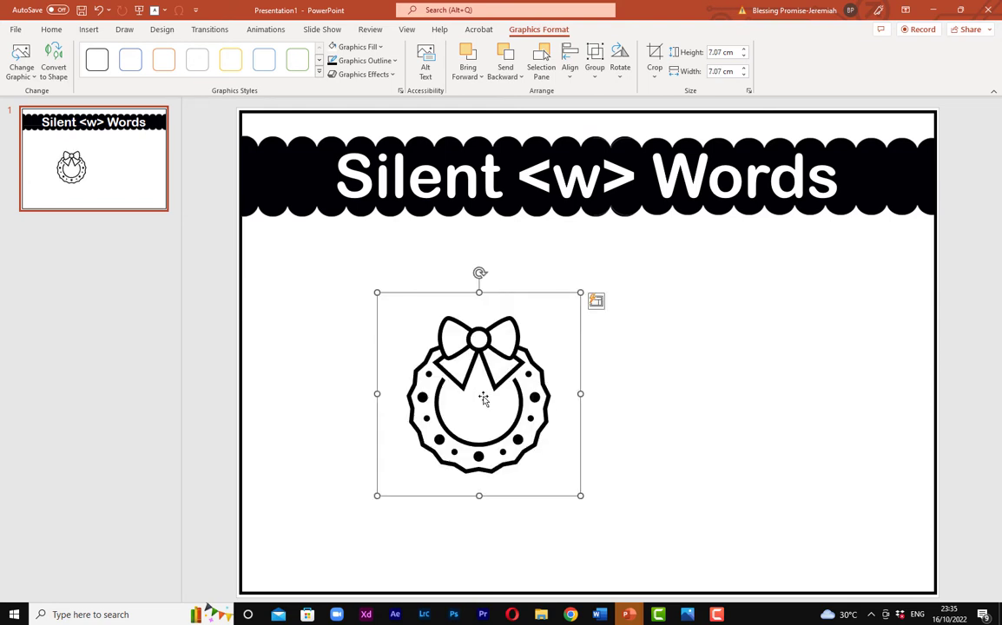
left_click(654, 58)
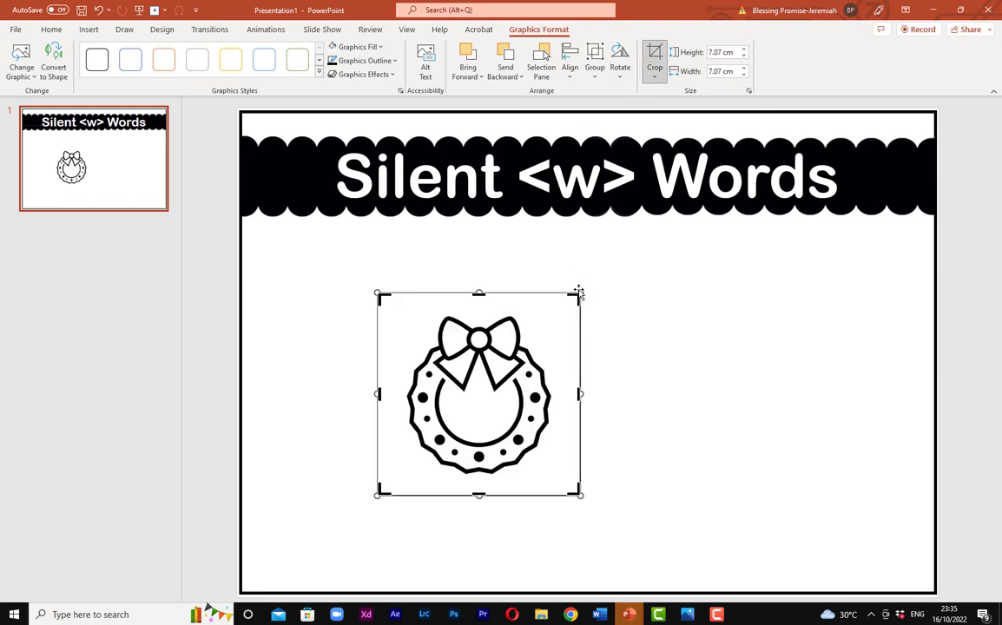
left_click_drag(575, 297, 553, 313)
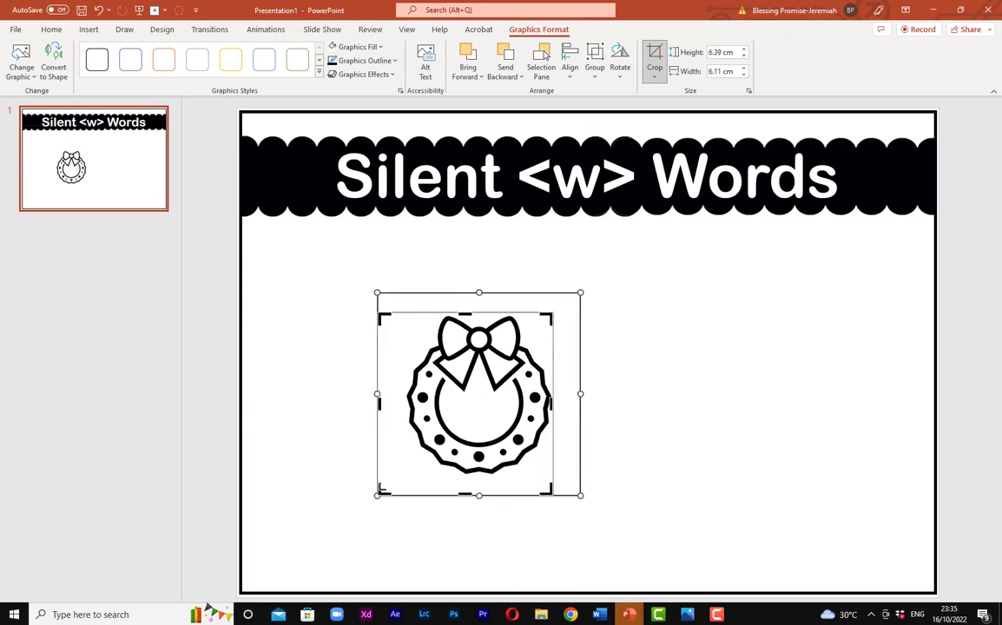
left_click_drag(380, 491, 402, 474)
left_click(751, 422)
- Enlarge the cropped wreath and position it on the left just below the banner
left_click_drag(506, 432, 377, 357)
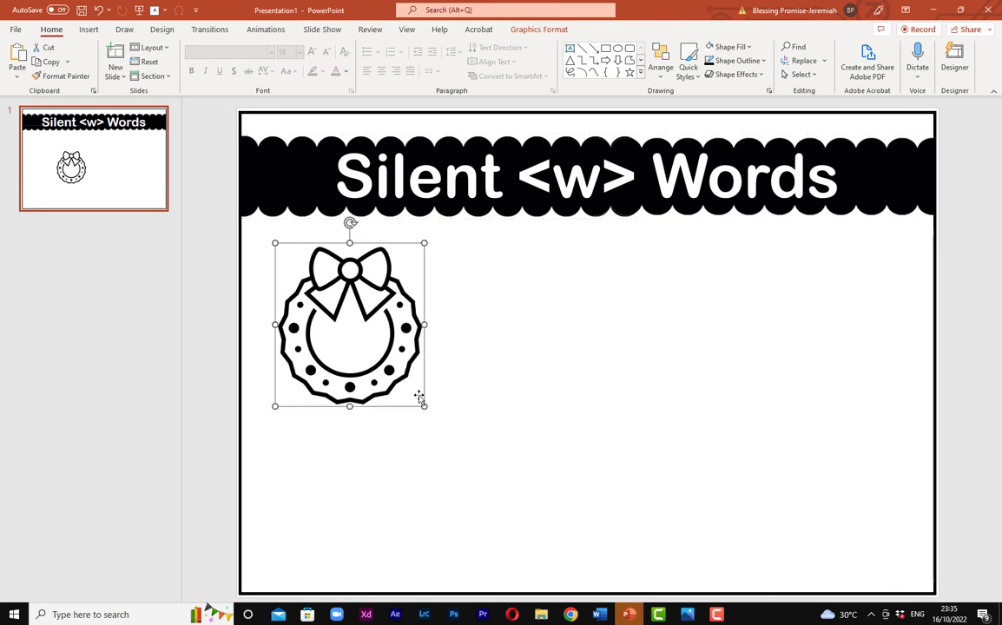
left_click_drag(424, 405, 484, 446)
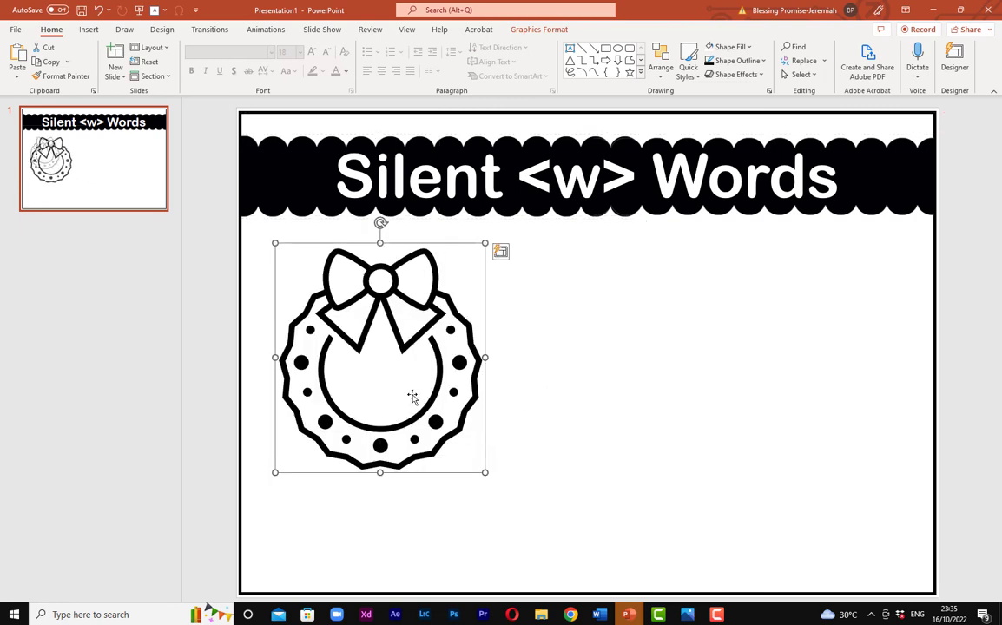
left_click_drag(471, 404, 453, 379)
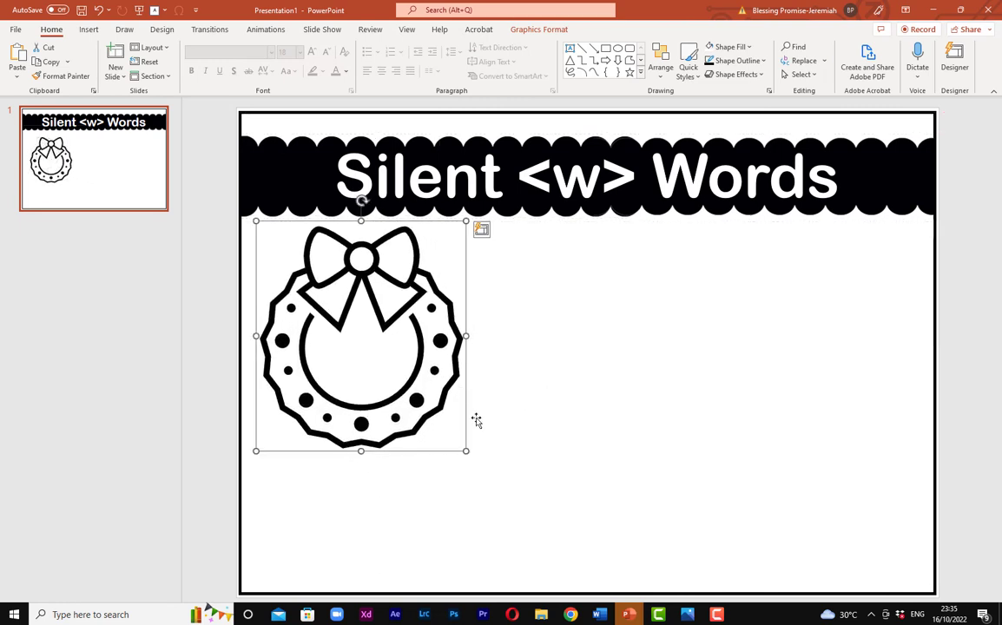
left_click_drag(465, 449, 487, 473)
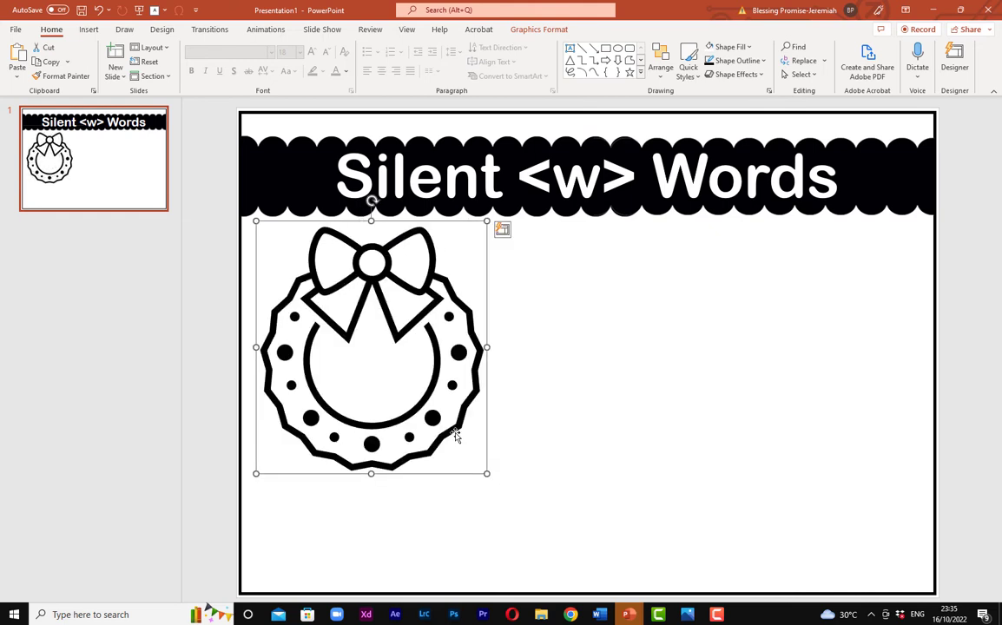
left_click_drag(410, 393, 406, 387)
left_click(584, 386)
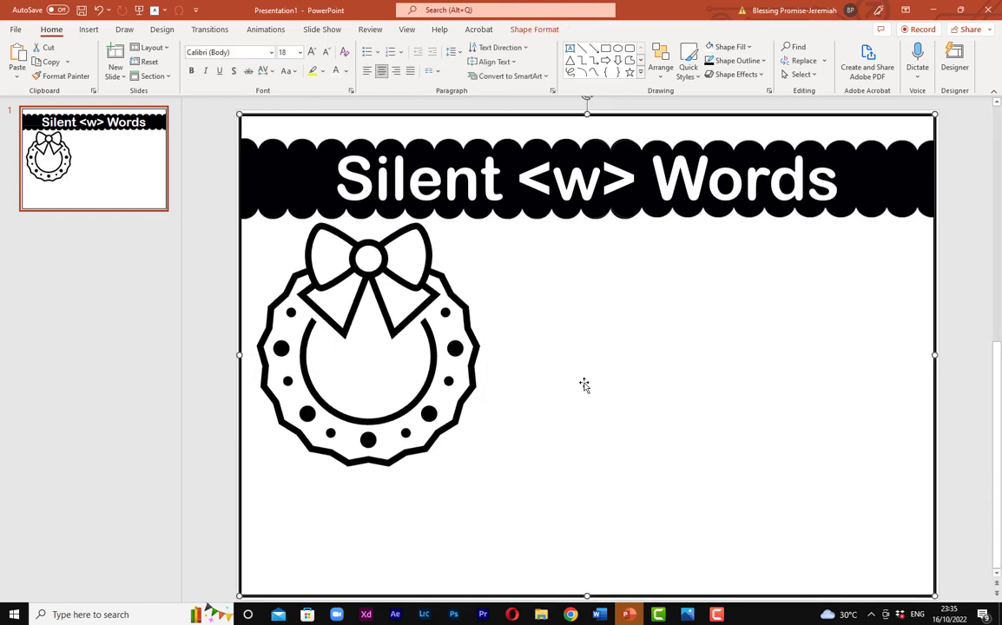
- Duplicate the title text box, clear its text and set the new box's font colour to black
left_click(480, 178)
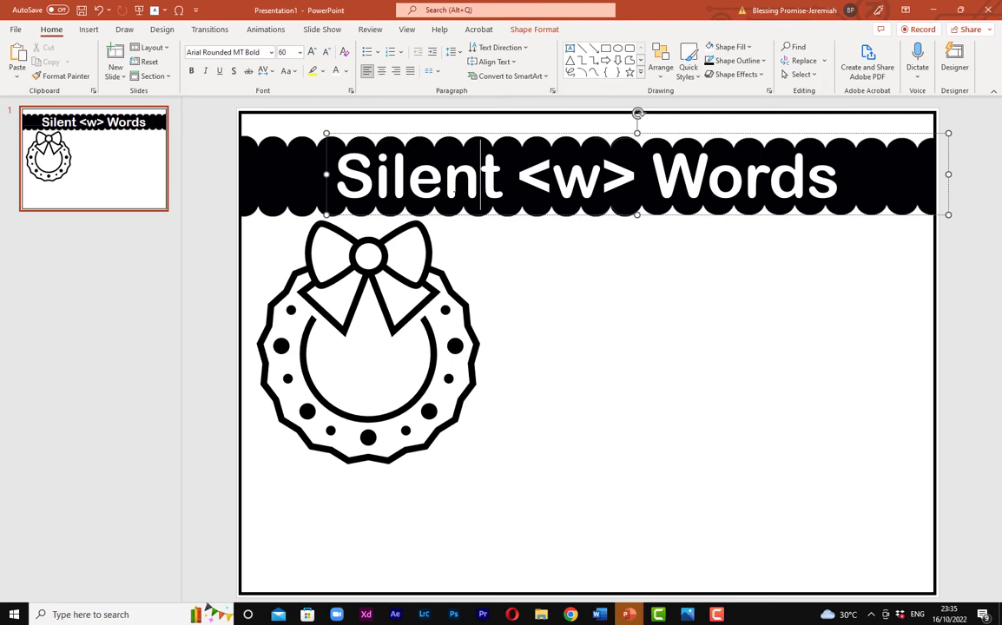
left_click(548, 356)
key("ctrl+v")
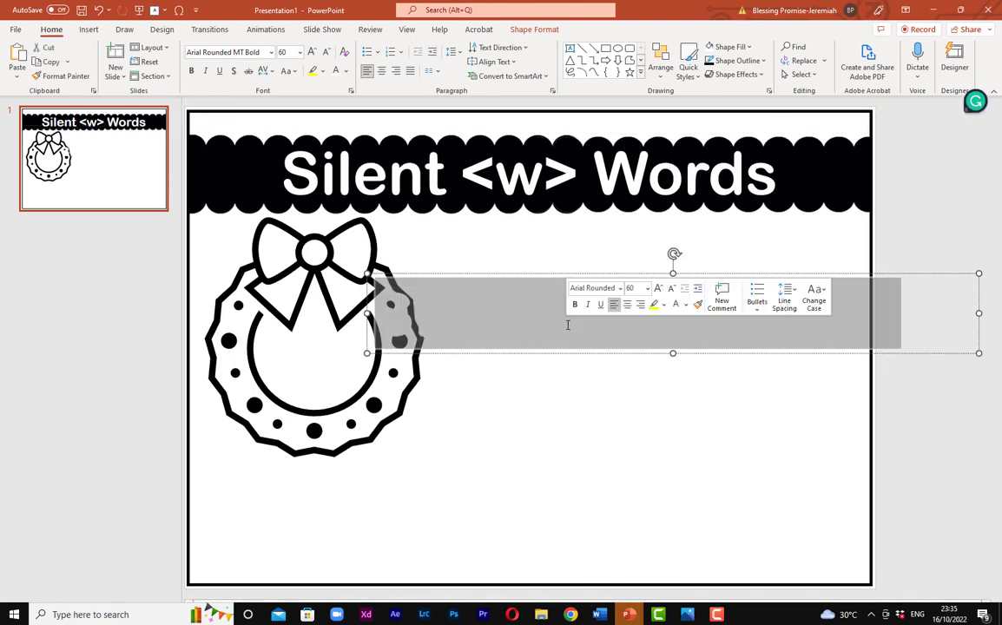
key("Caps_Lock")
key("Caps_Lock")
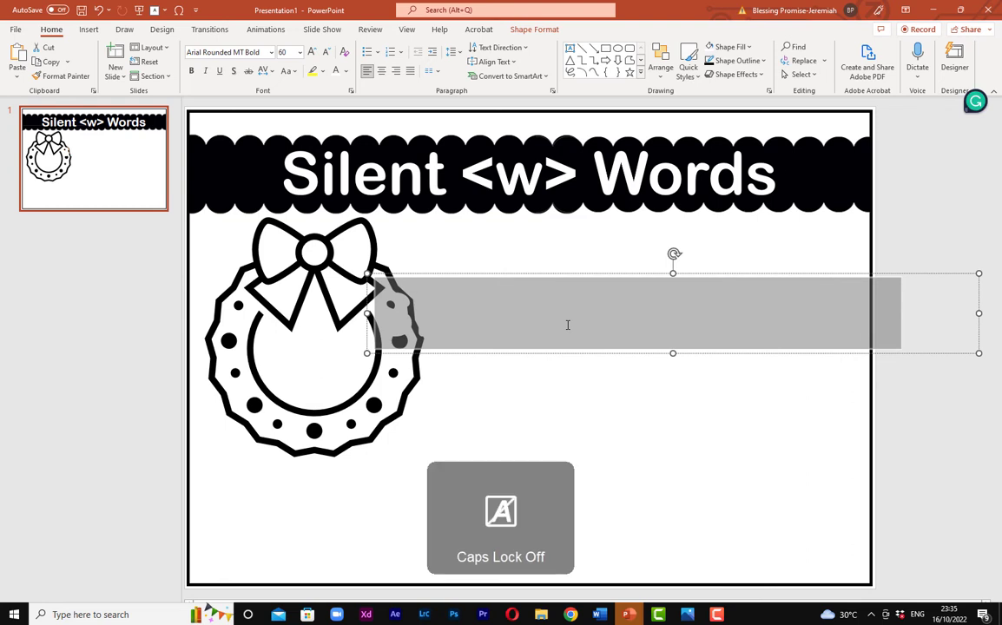
key("BackSpace")
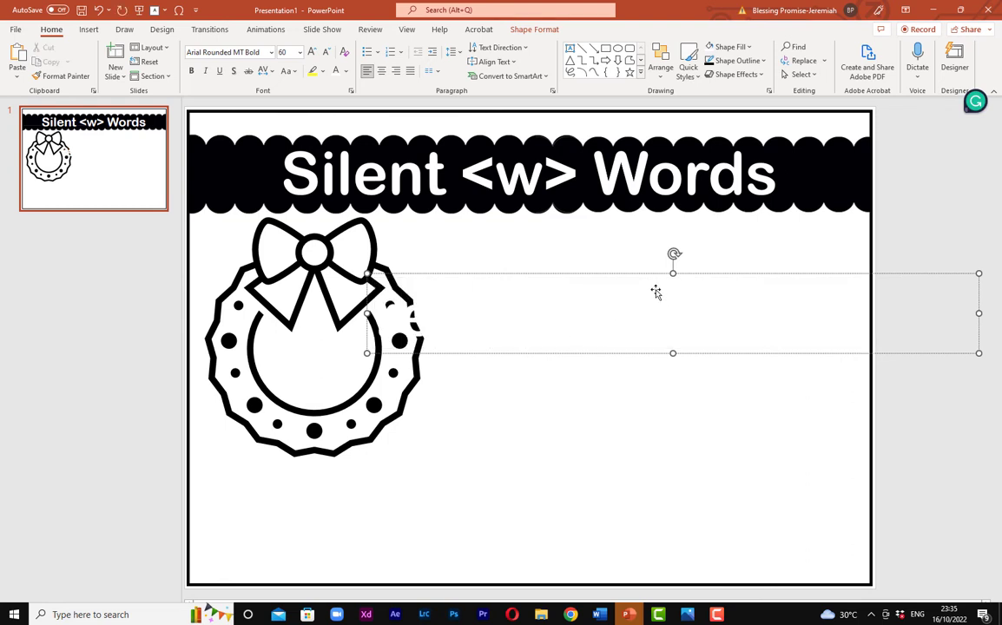
double_click(464, 318)
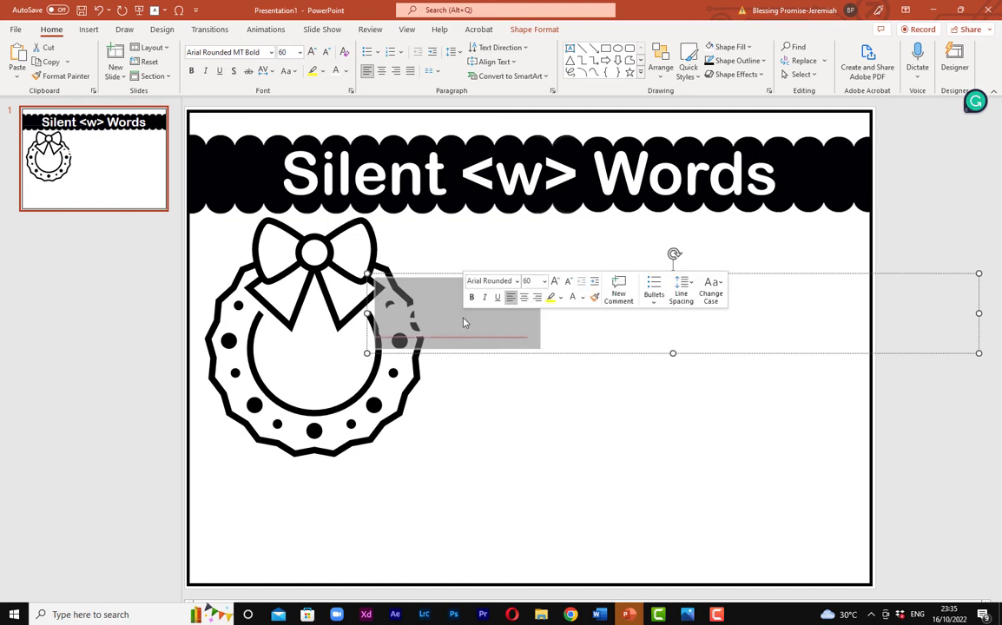
left_click(582, 297)
left_click(612, 338)
left_click(868, 340)
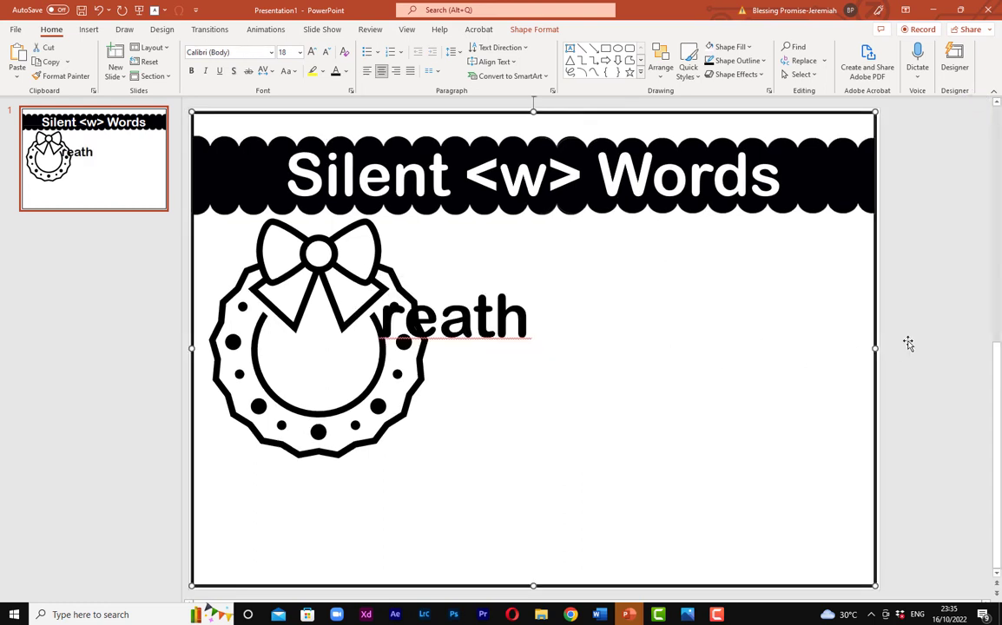
- Make the new box read 'Wreath' with a capital W, sized to fit on one line
left_click(530, 319)
left_click_drag(981, 313, 583, 310)
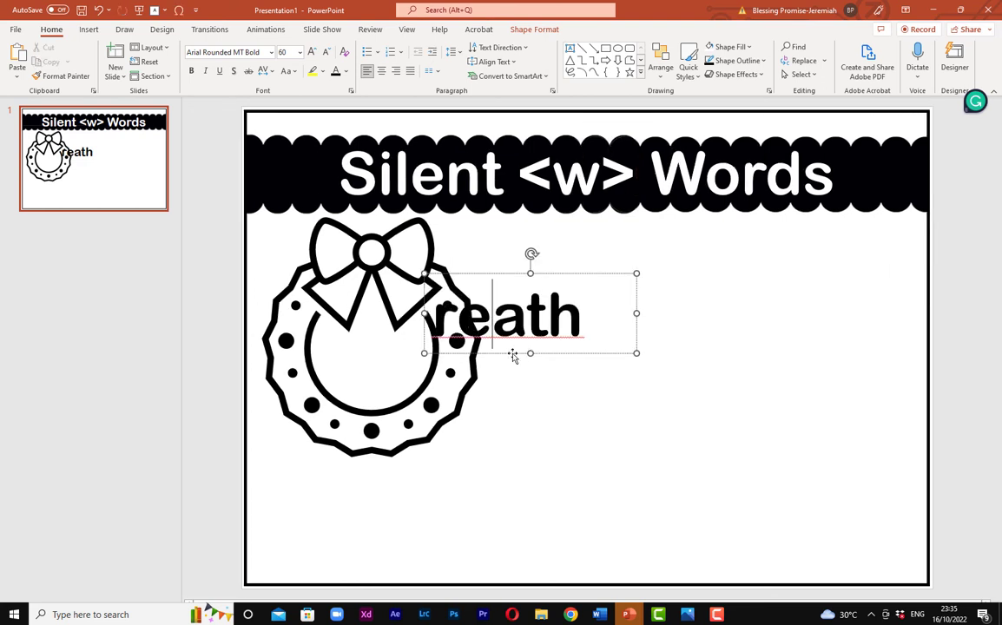
left_click_drag(514, 353, 598, 348)
left_click(518, 320)
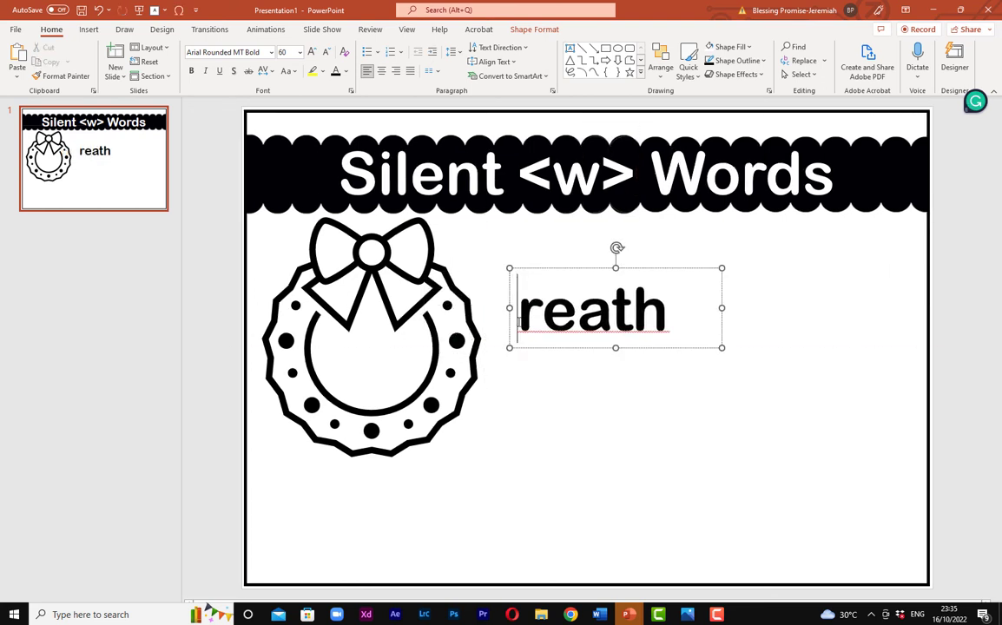
key("Caps_Lock")
type("W")
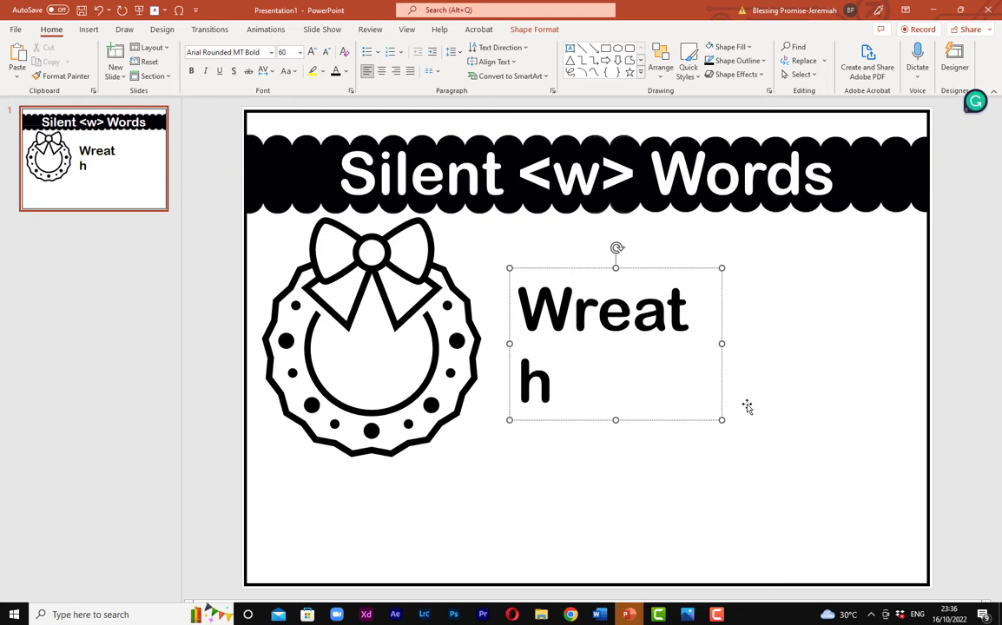
left_click_drag(724, 346, 771, 343)
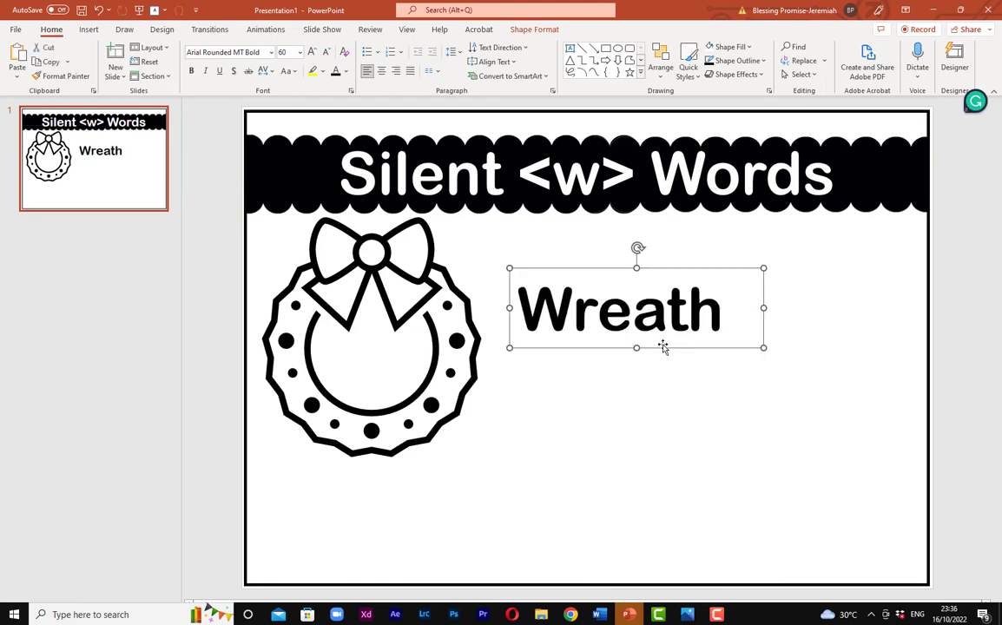
- Place 'Wreath' beneath the wreath icon, nudging and slightly shrinking the icon to align them
left_click_drag(661, 346, 424, 525)
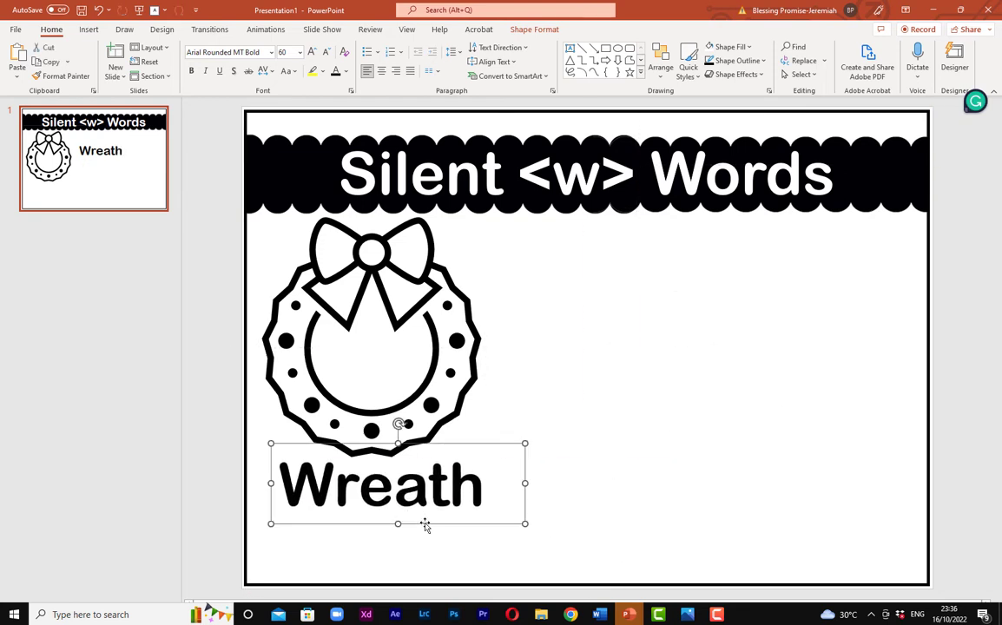
left_click(443, 396)
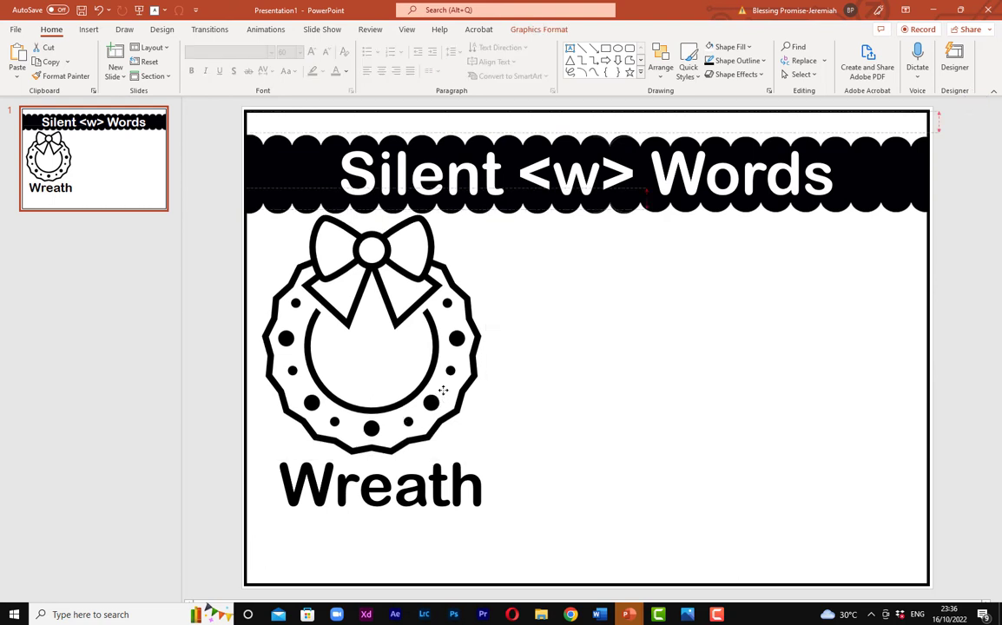
left_click(440, 392)
left_click_drag(431, 398, 431, 401)
left_click_drag(480, 459, 459, 451)
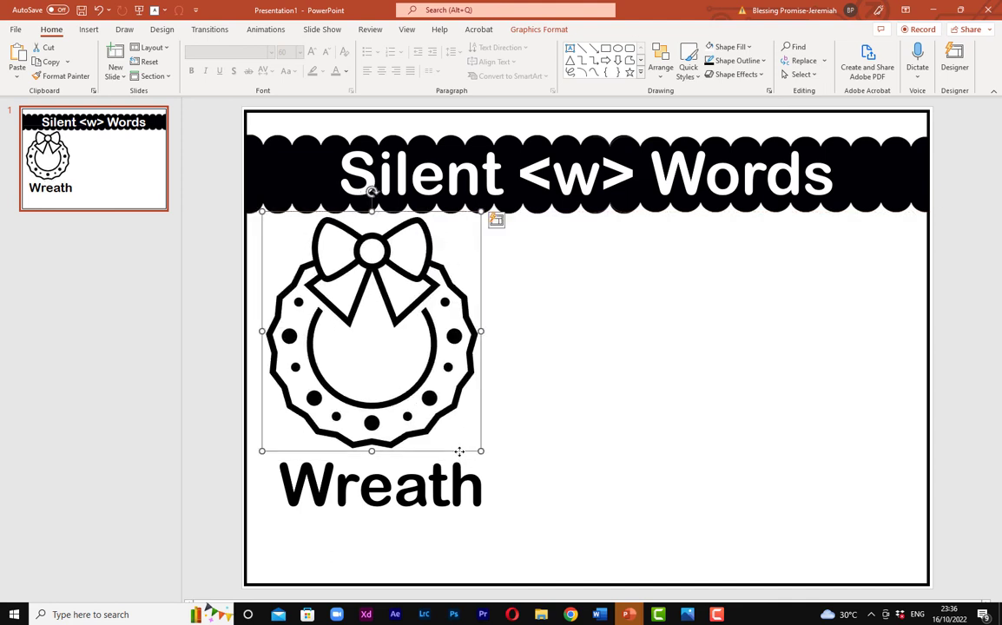
left_click(349, 490)
left_click_drag(349, 527, 338, 521)
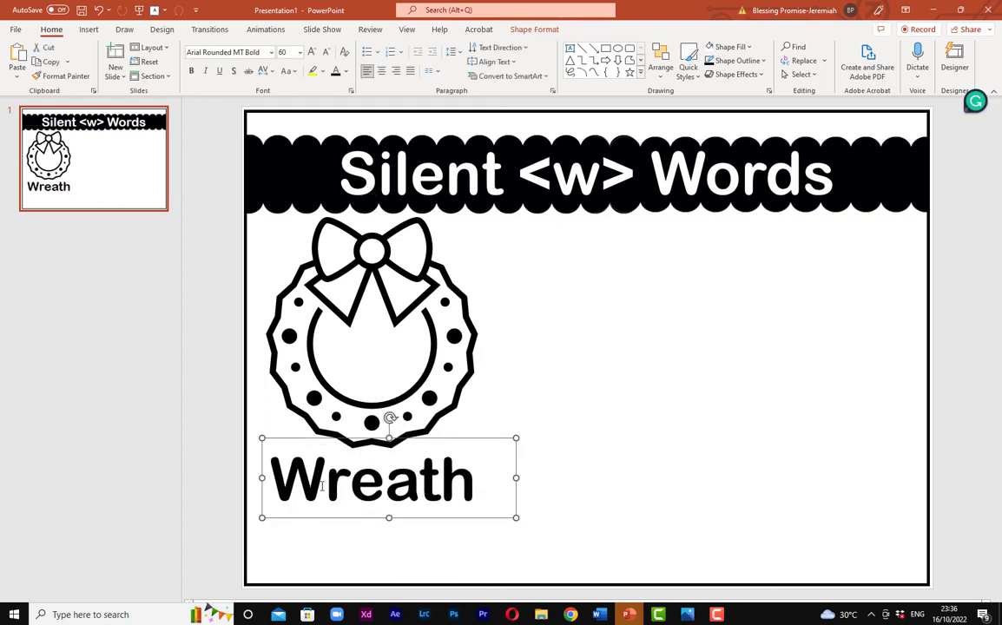
- Colour the initial W of Wreath red
left_click(324, 478)
left_click_drag(310, 477, 277, 477)
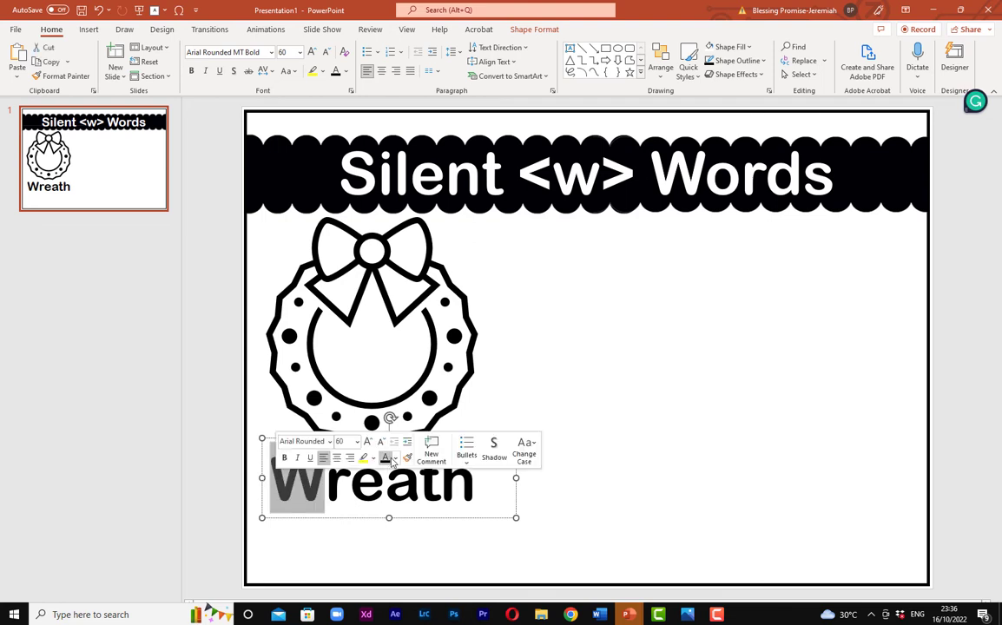
left_click(395, 458)
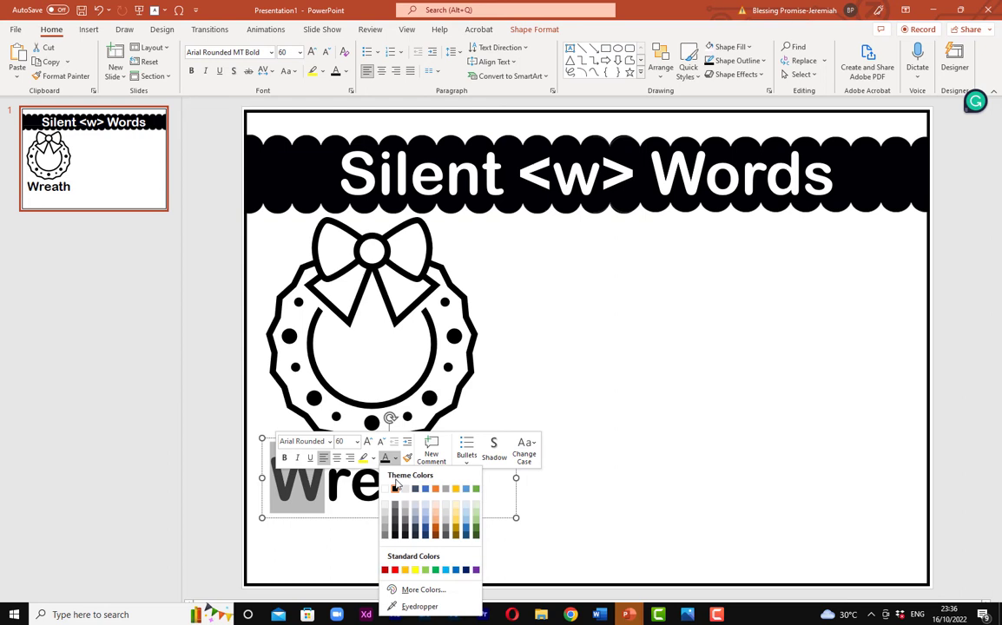
left_click(384, 569)
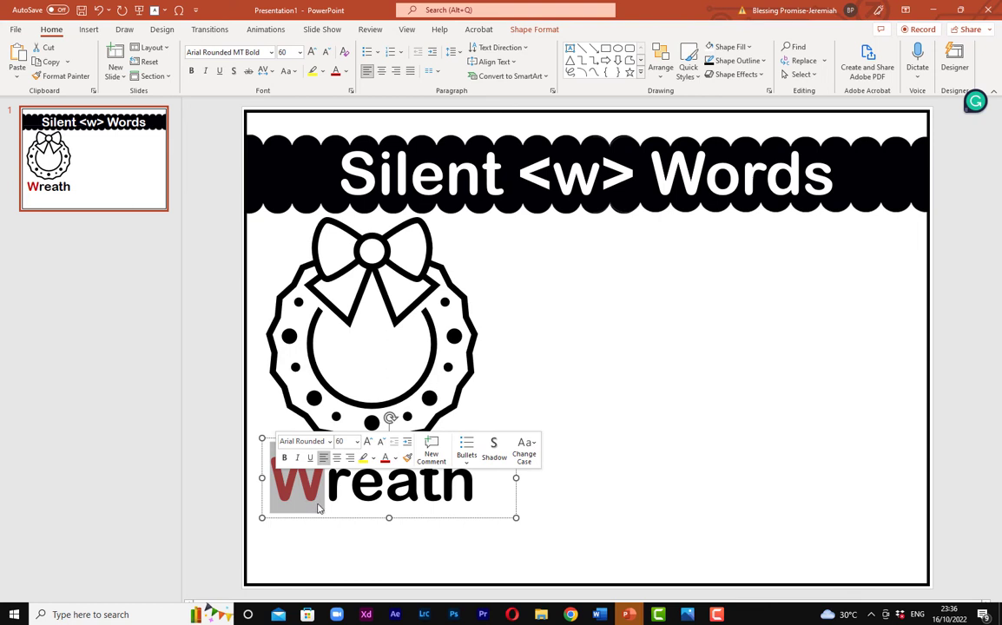
left_click(470, 526)
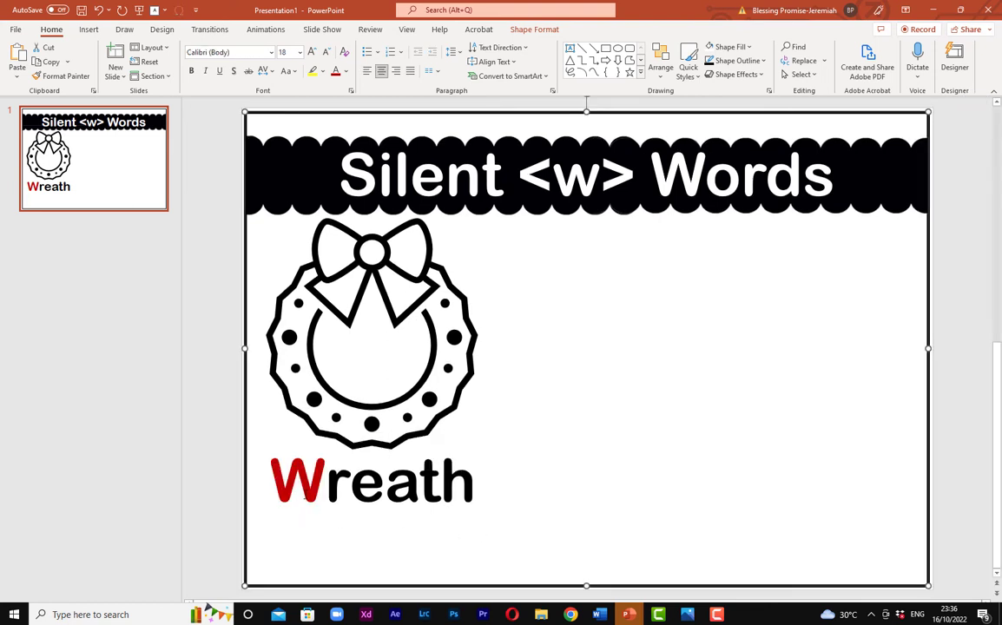
- Underline the red W in Wreath
left_click(323, 478)
left_click_drag(323, 478, 271, 480)
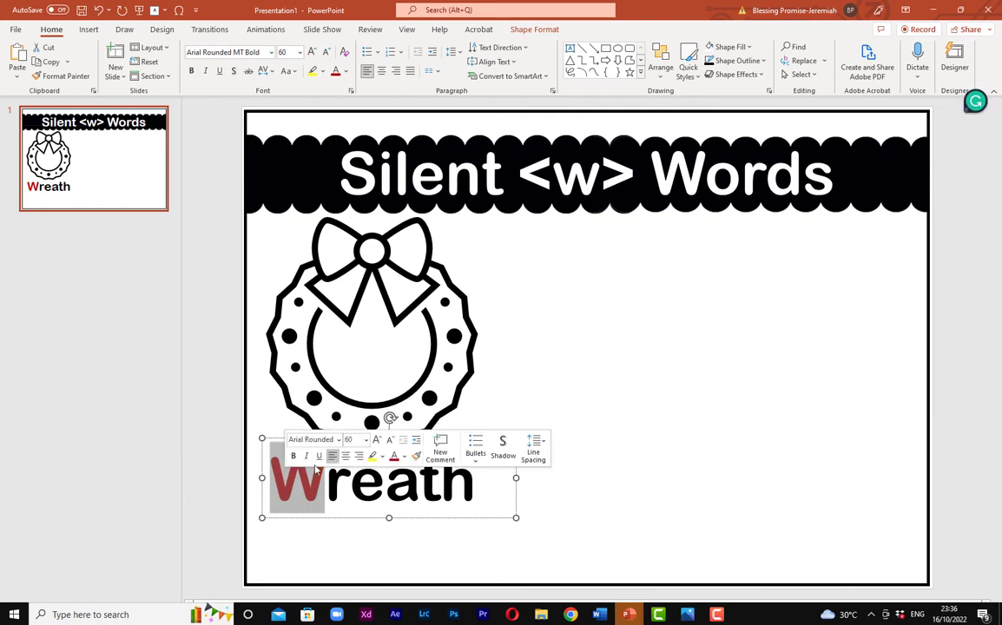
left_click(318, 456)
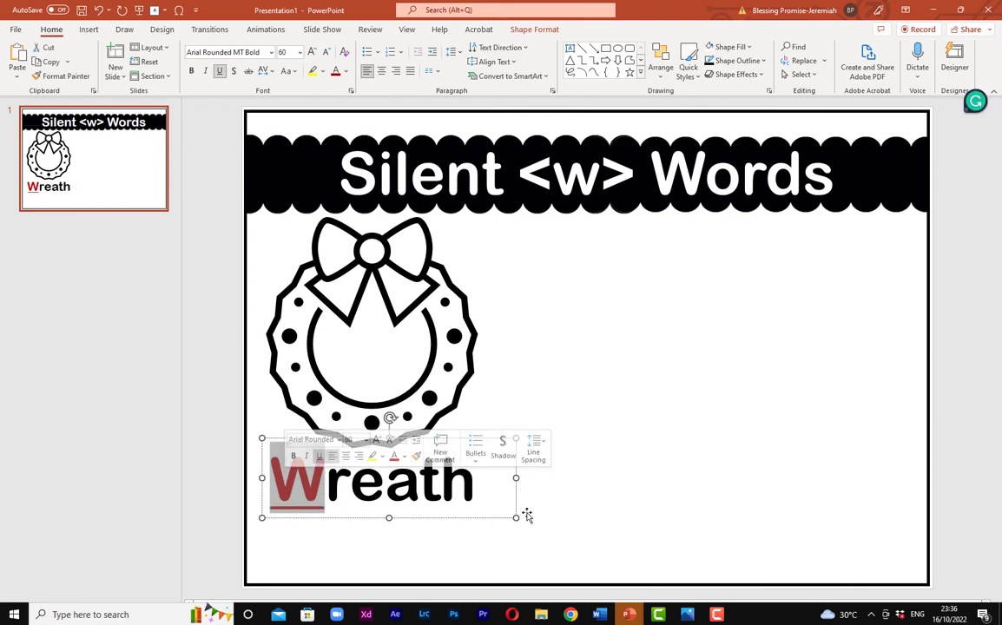
left_click(570, 508)
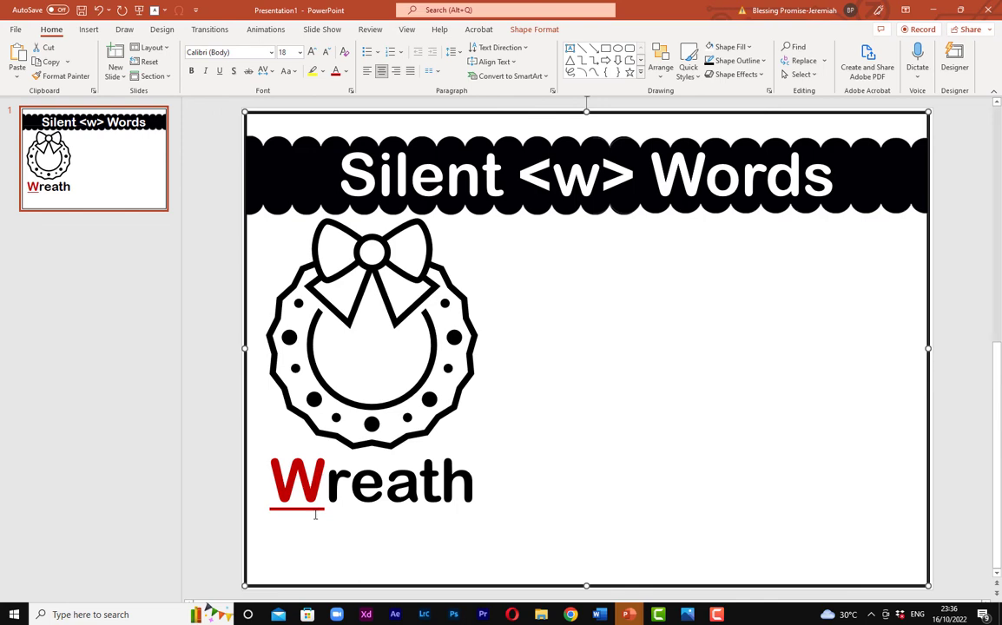
left_click(16, 29)
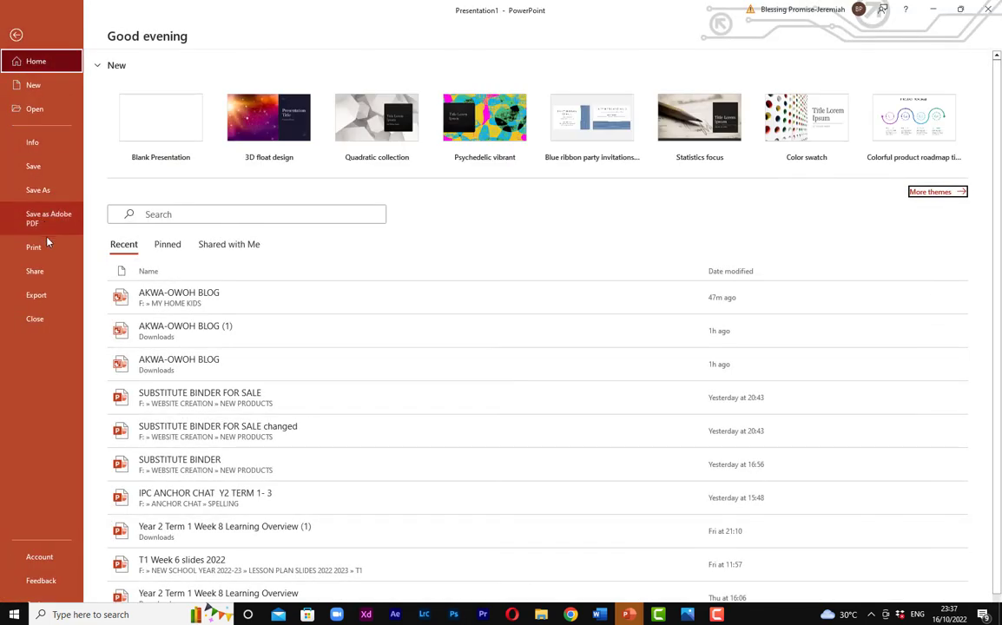
left_click(50, 253)
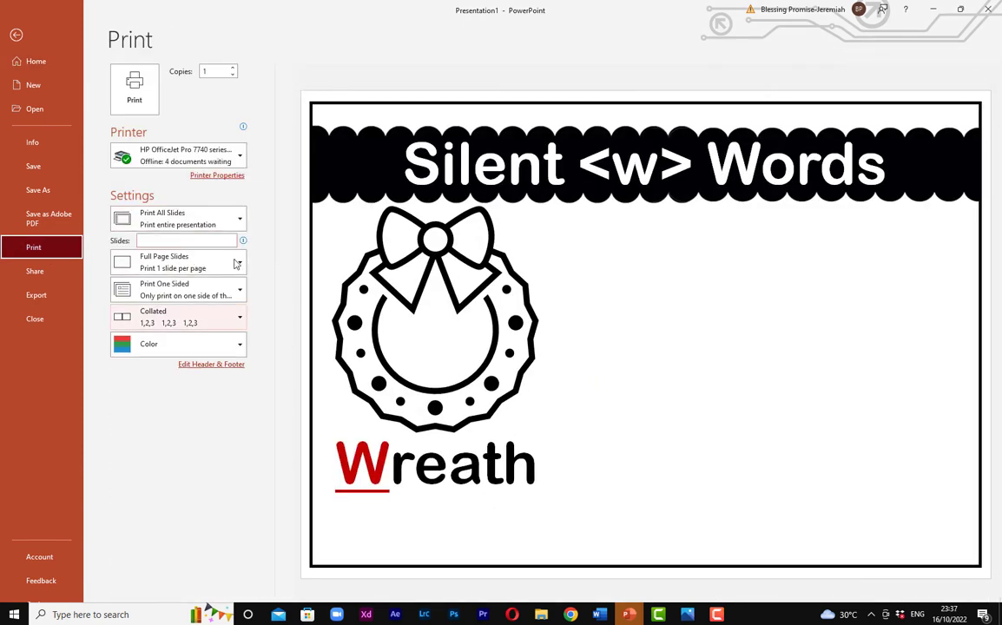
left_click(228, 177)
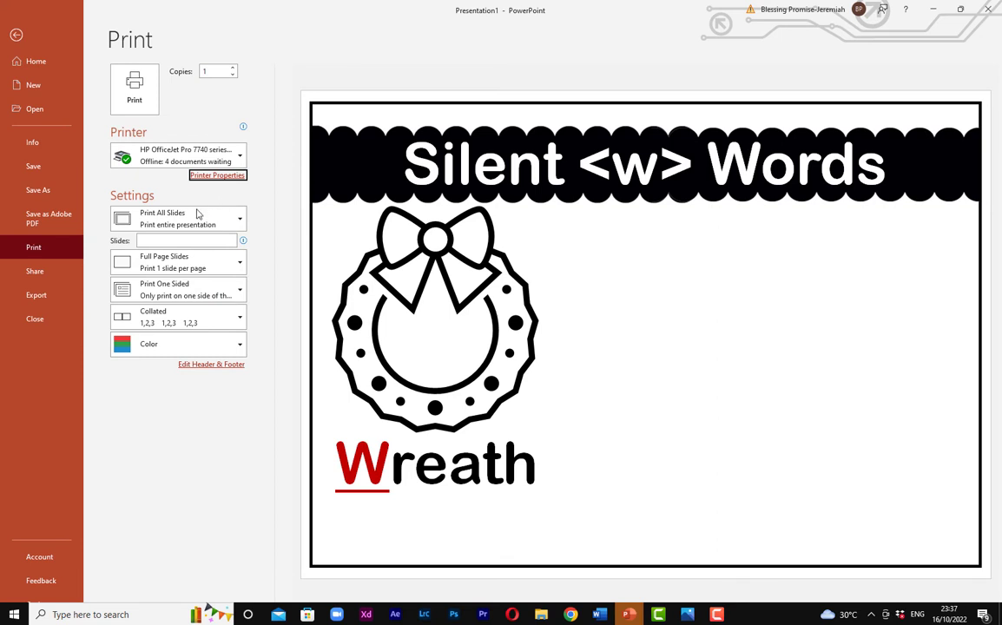